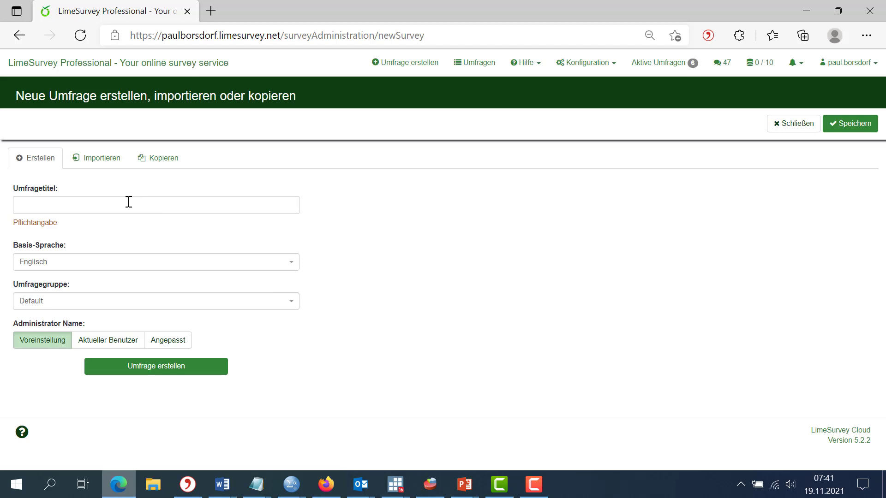
# Create a new survey titled "test" with Deutsch as the base language, and dismiss the creation notice
pyautogui.click(129, 202)
pyautogui.write('test')
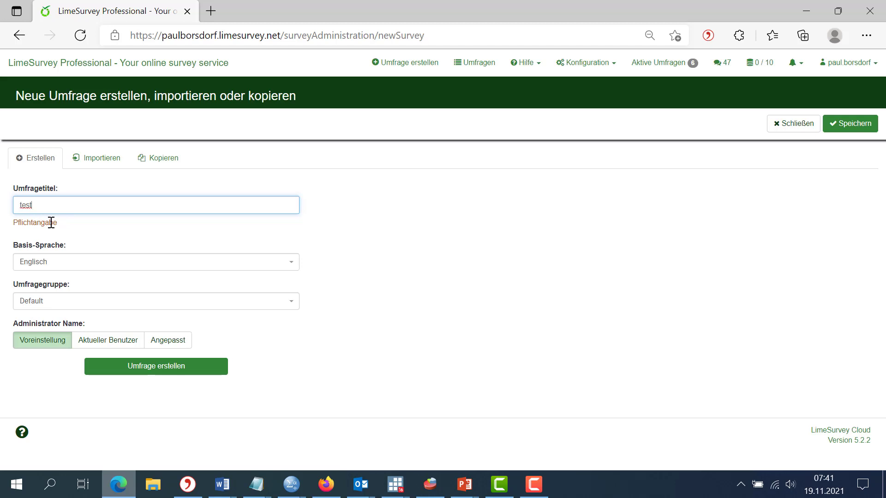
pyautogui.click(289, 268)
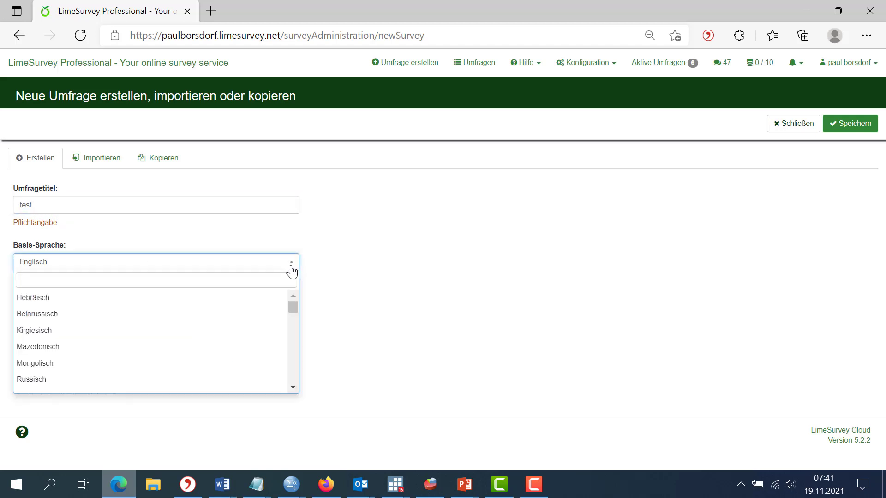
pyautogui.write('deut')
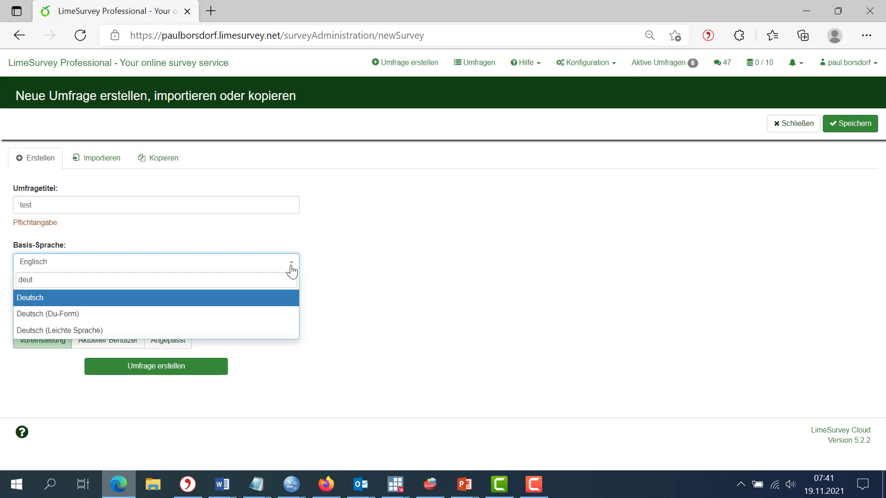
pyautogui.click(234, 298)
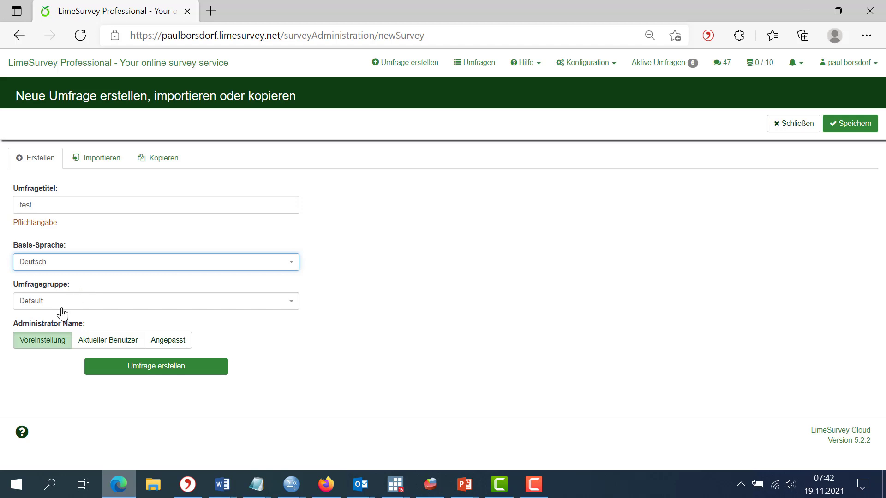
pyautogui.click(138, 367)
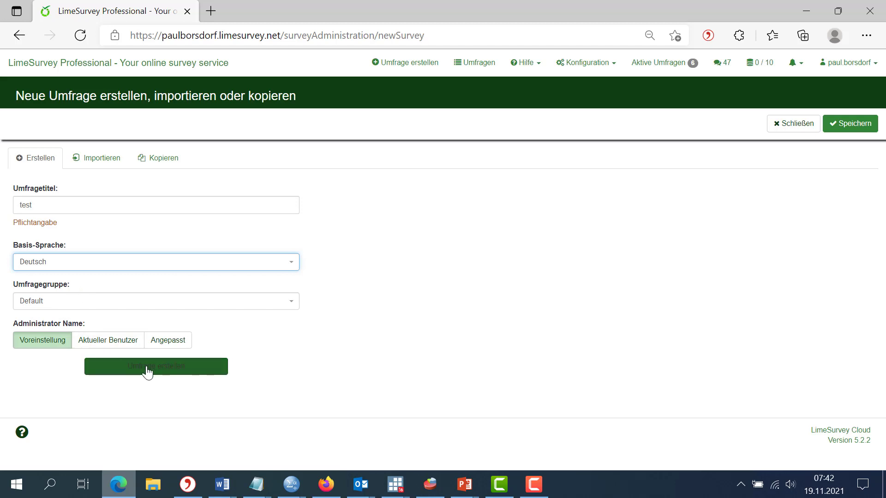
pyautogui.click(148, 371)
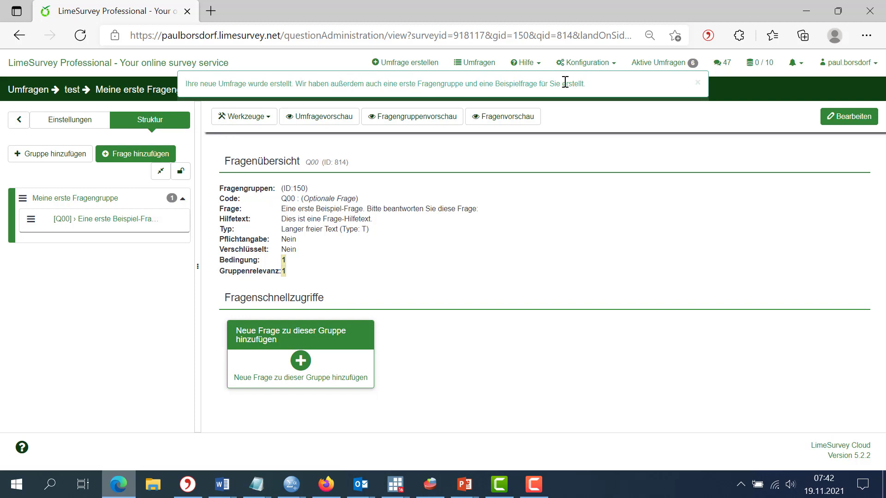
pyautogui.click(697, 82)
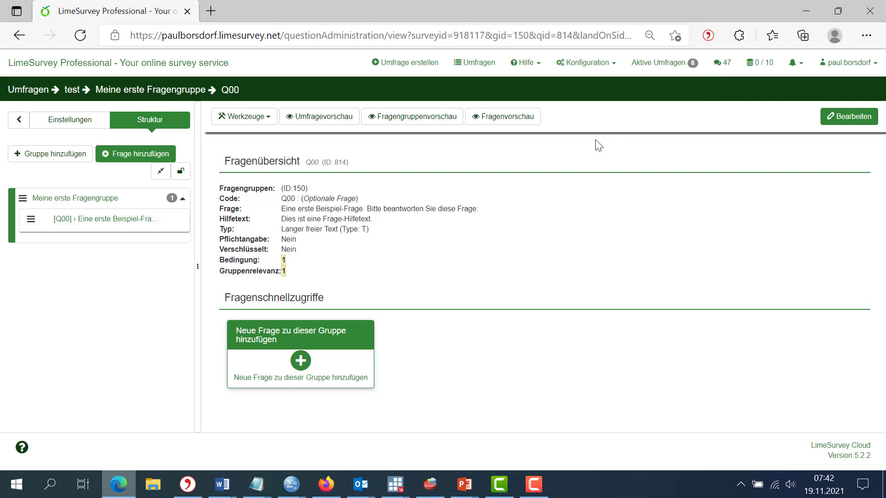
# Look through the survey's settings list and structure, including the overviews of the first question group and its example question
pyautogui.click(83, 123)
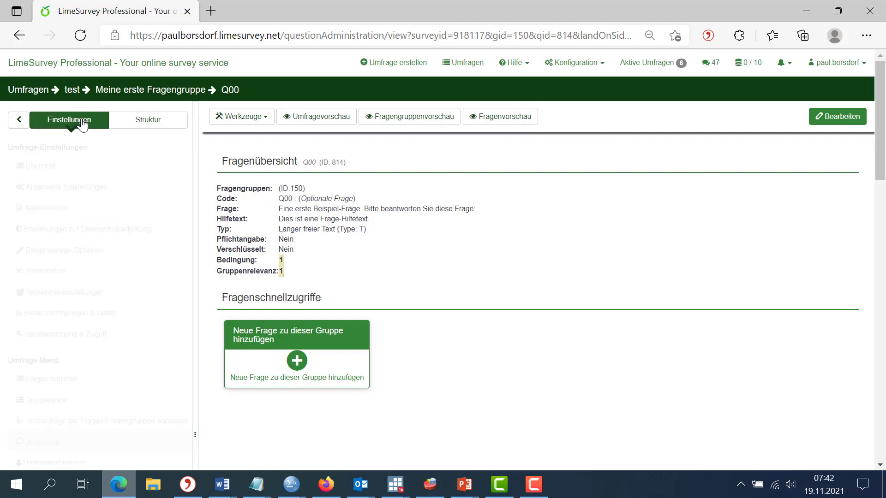
pyautogui.click(140, 128)
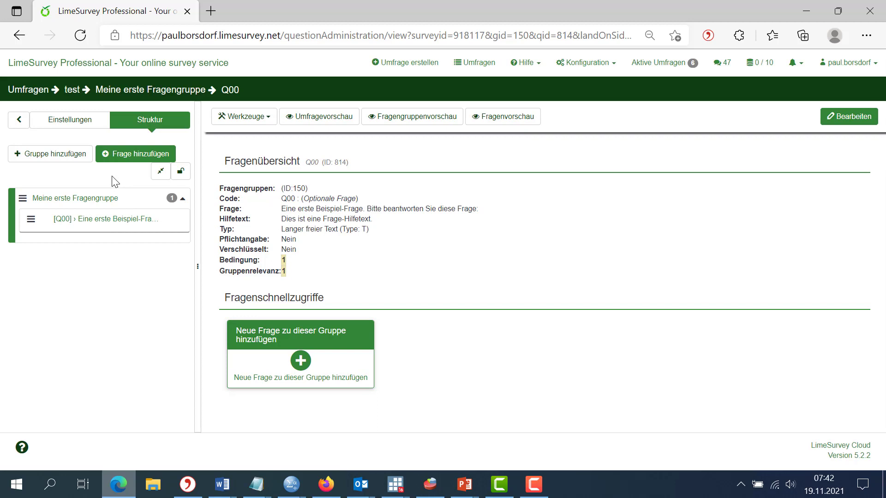
pyautogui.click(70, 199)
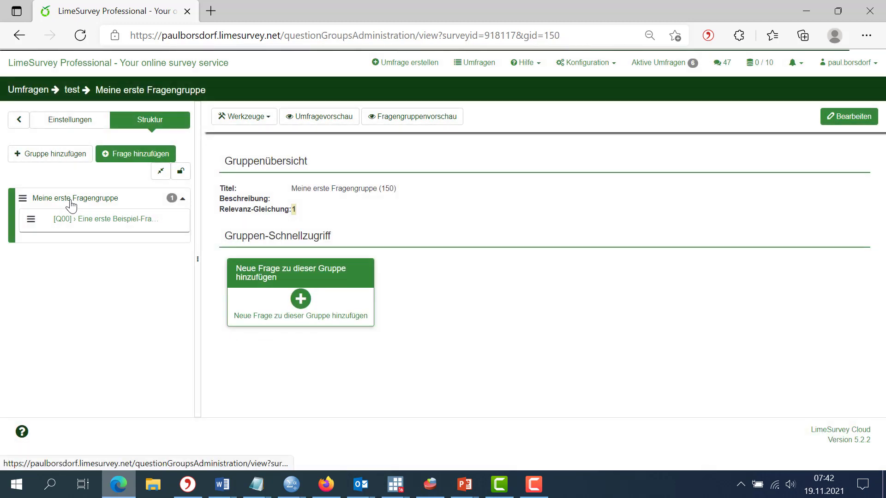
pyautogui.click(86, 221)
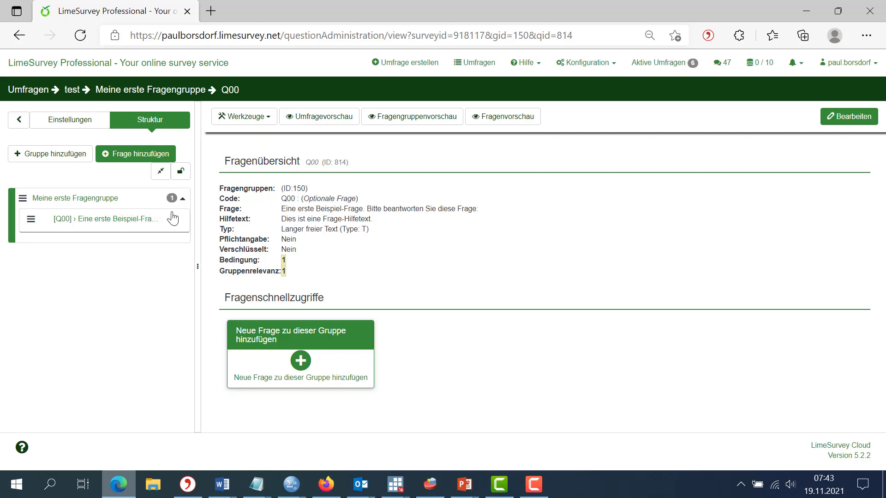
# Rename the question group "Meine erste Fragengruppe" as "Fragengruppe 1", then save and close it
pyautogui.click(86, 200)
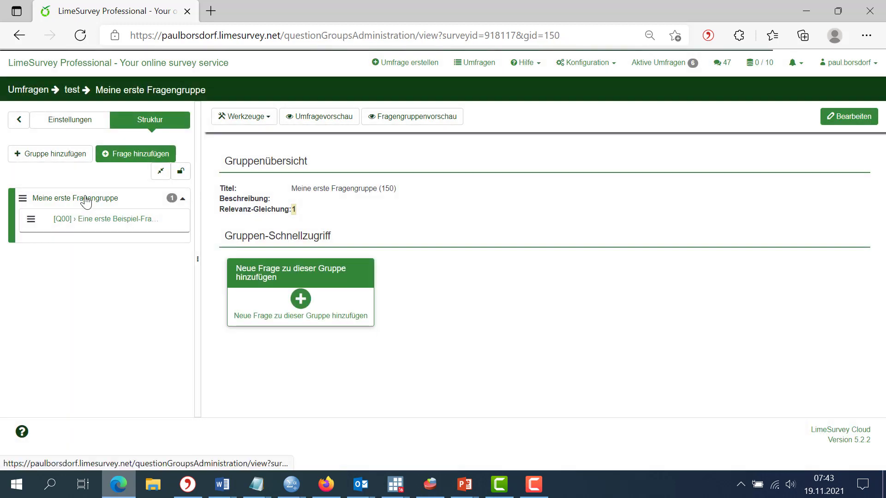
pyautogui.click(851, 117)
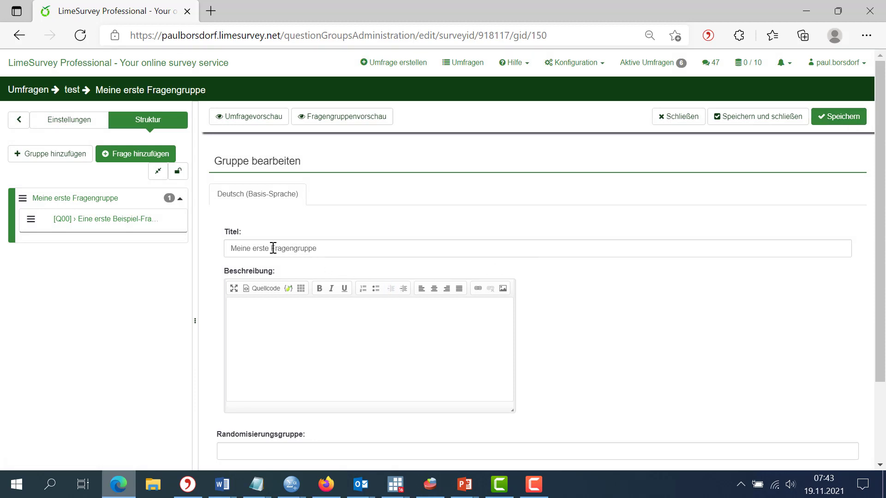
pyautogui.moveTo(272, 249); pyautogui.dragTo(215, 252)
pyautogui.press('BackSpace')
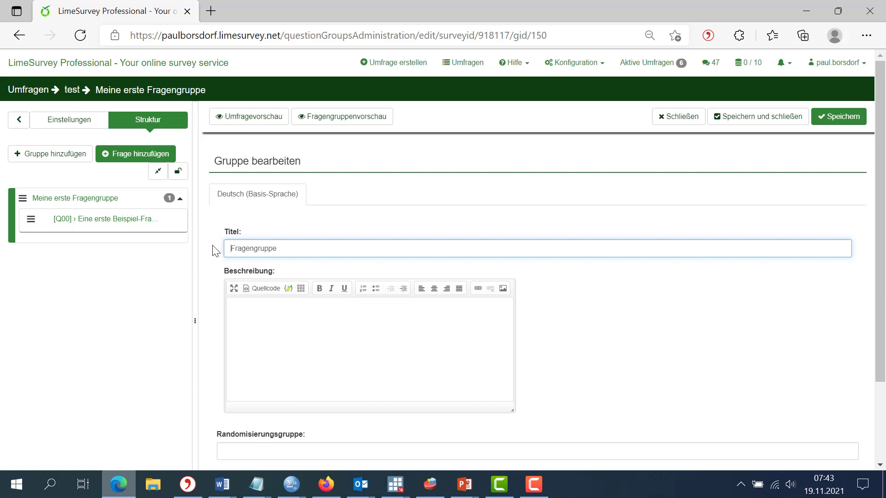
pyautogui.write('1')
pyautogui.click(762, 119)
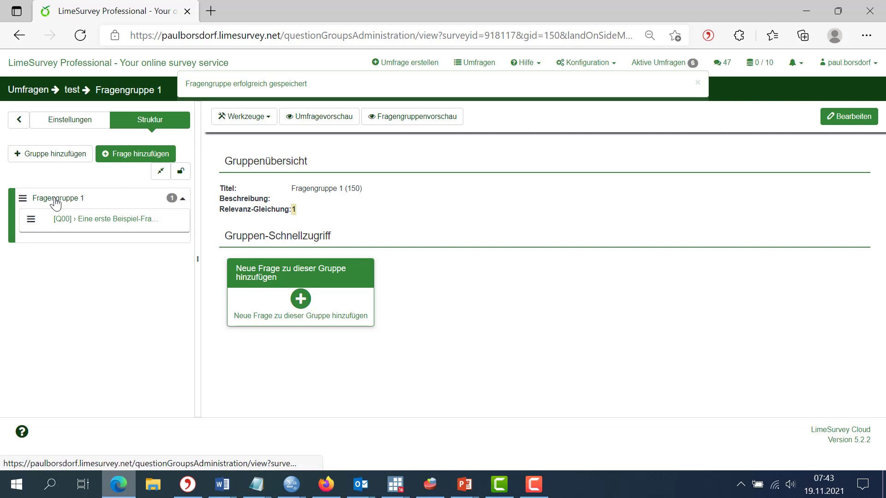
# Change the code of the example question in Fragengruppe 1 to q1 and save the question
pyautogui.click(92, 221)
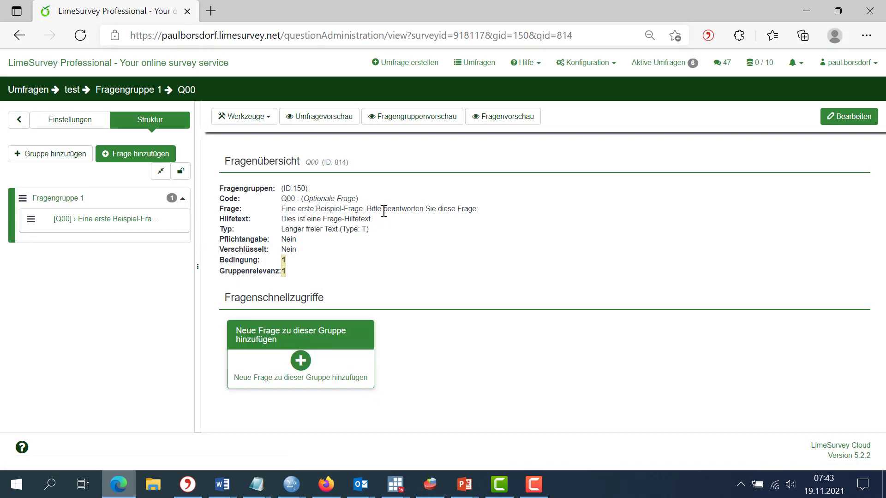
pyautogui.click(839, 121)
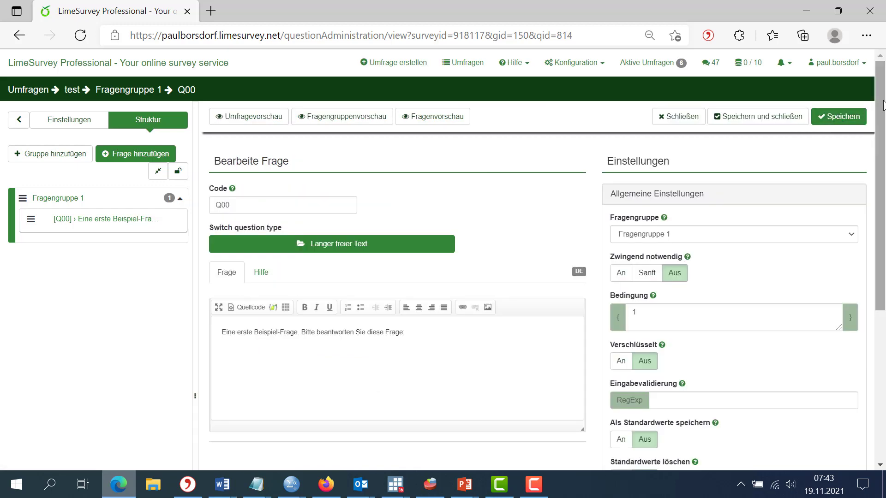
pyautogui.moveTo(884, 101); pyautogui.dragTo(884, 130)
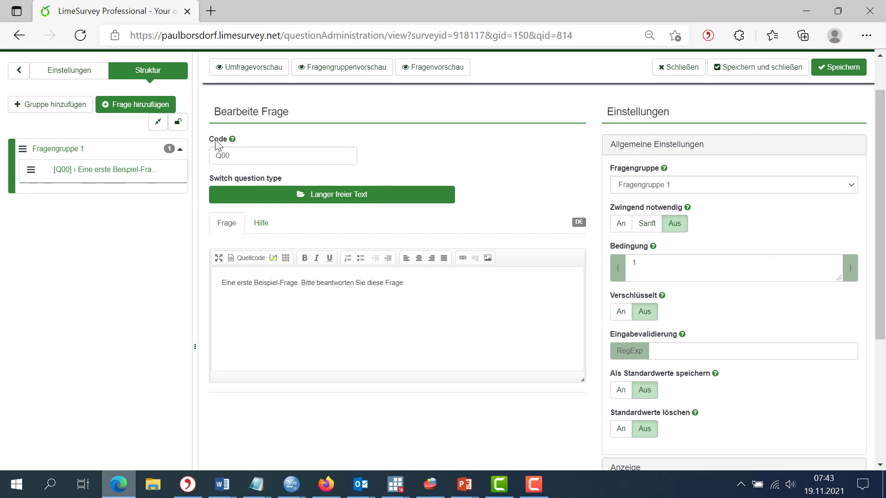
pyautogui.doubleClick(244, 155)
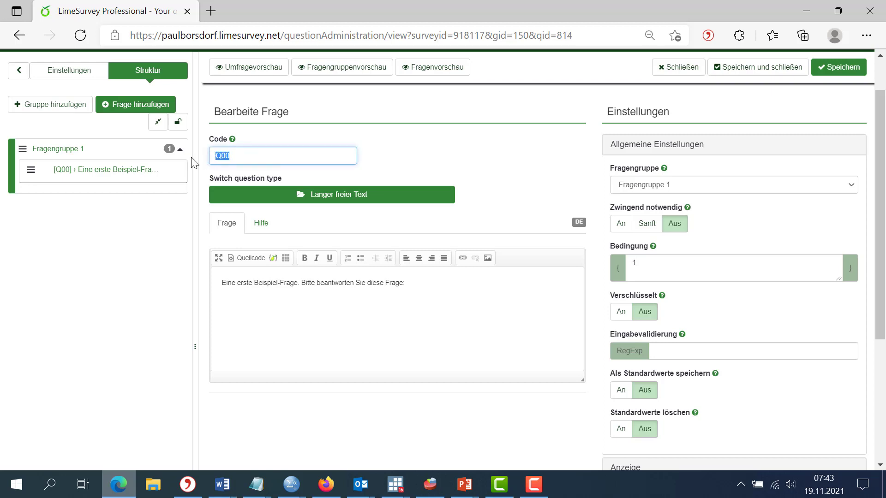
pyautogui.write('q1')
pyautogui.click(833, 73)
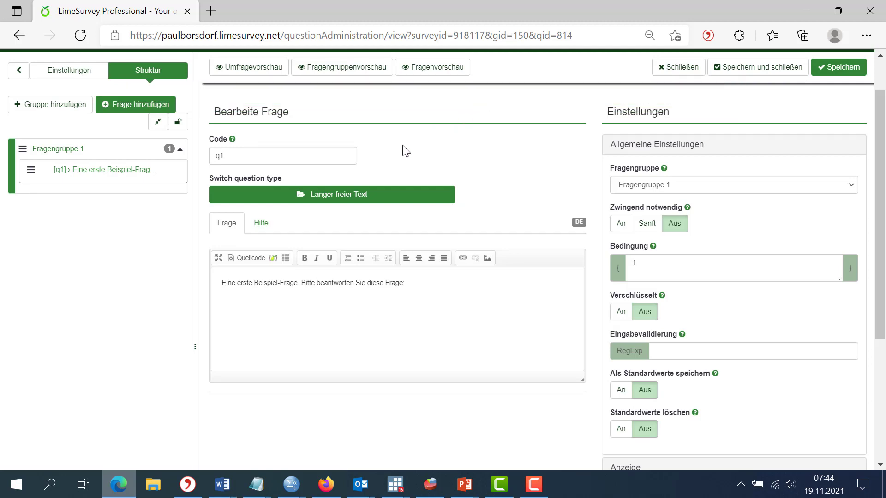
# Open the type selection for question q1 and preview the Einfachauswahl types, including 5 point choice, the radio and dropdown lists and Bootstrap buttons
pyautogui.click(341, 201)
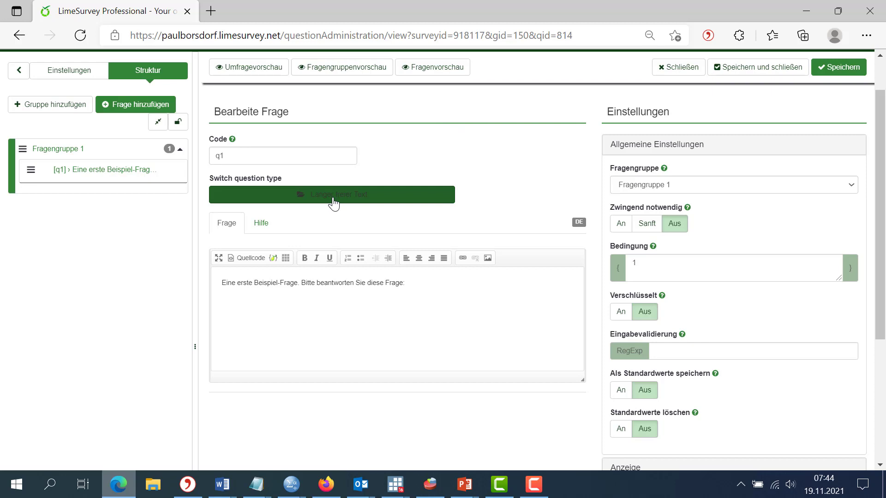
pyautogui.click(321, 202)
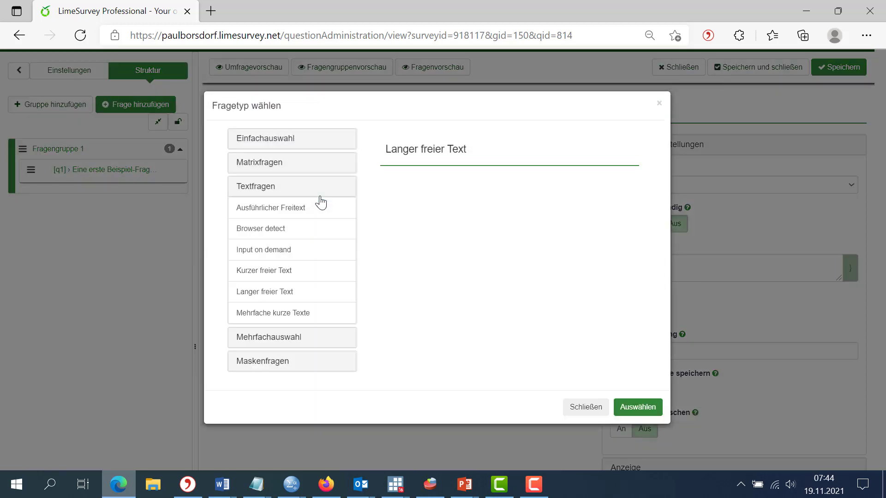
pyautogui.click(267, 142)
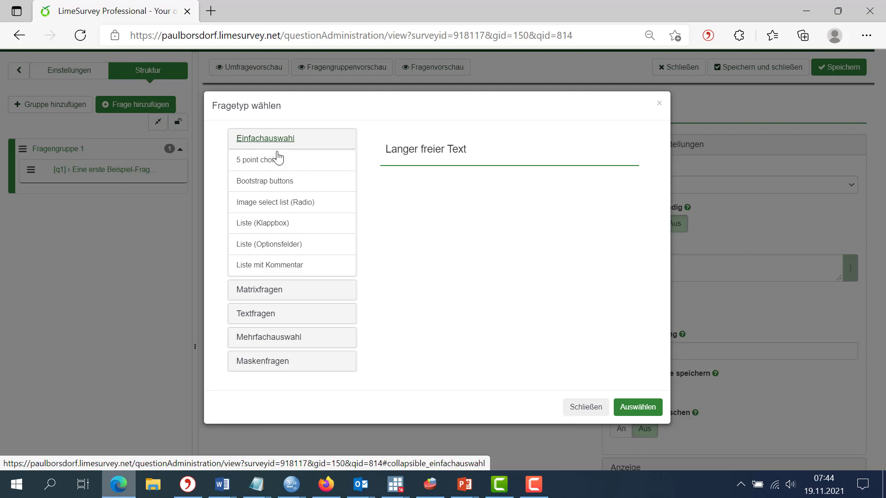
pyautogui.click(264, 165)
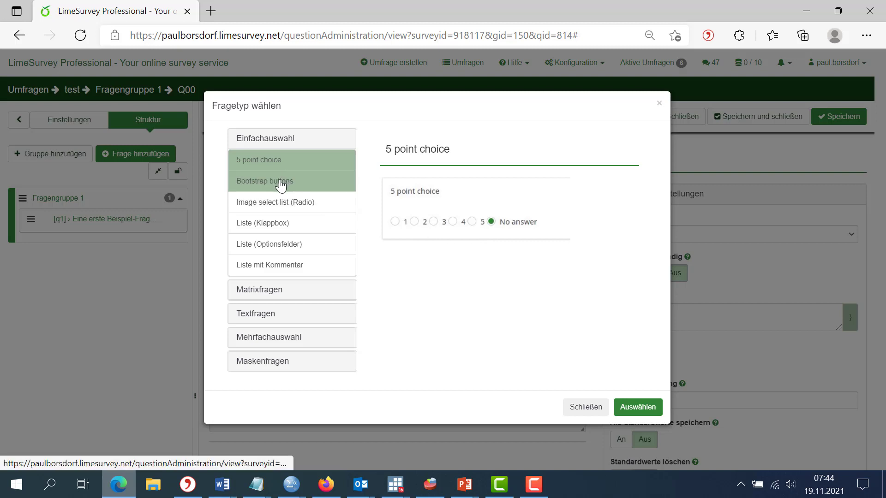
pyautogui.click(270, 251)
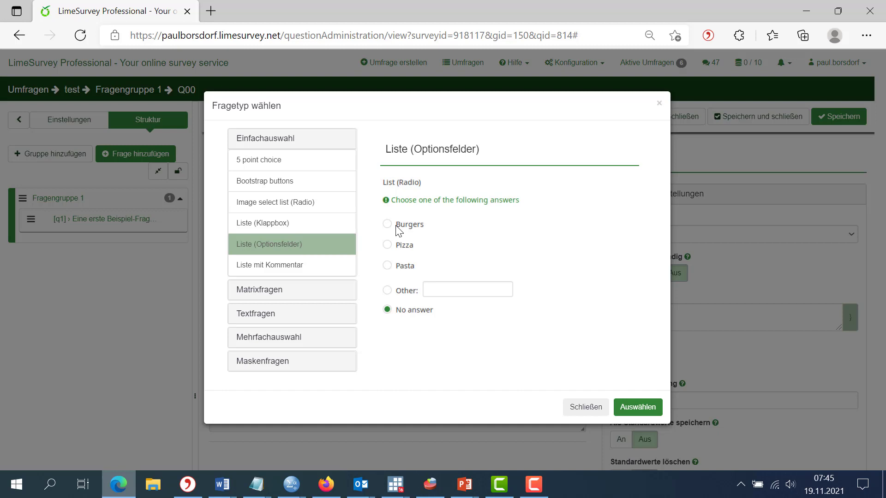
pyautogui.click(261, 226)
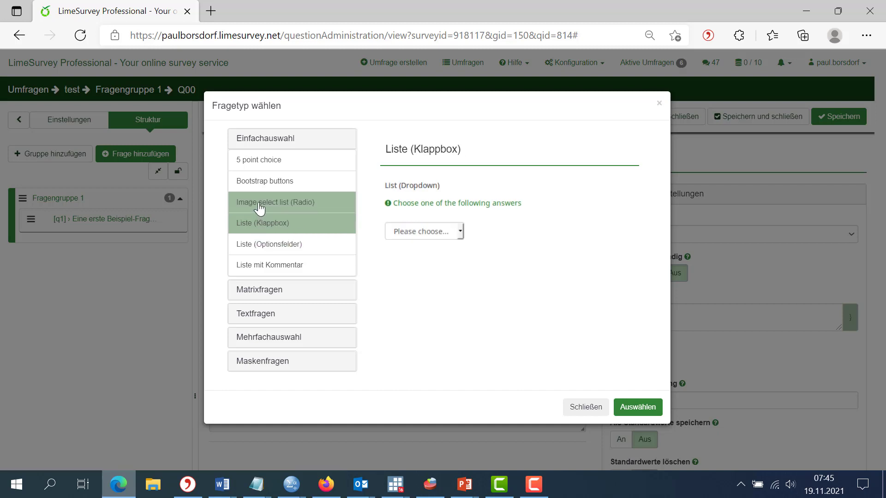
pyautogui.click(260, 209)
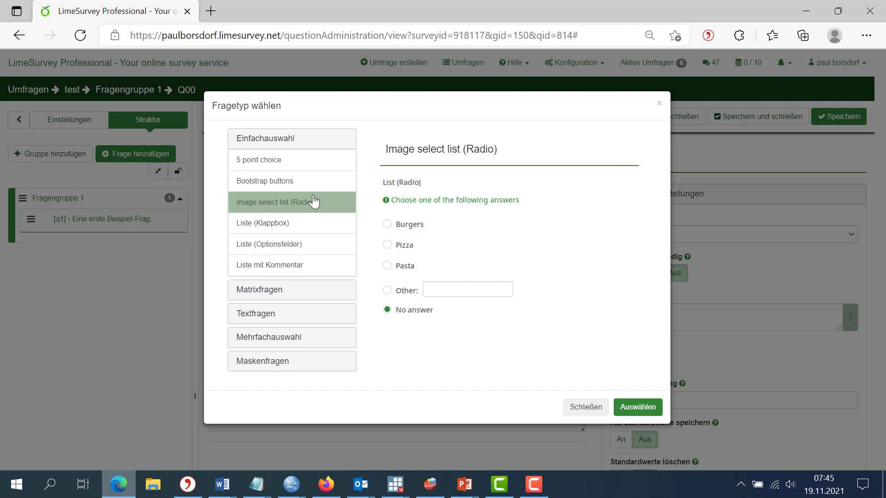
pyautogui.click(264, 183)
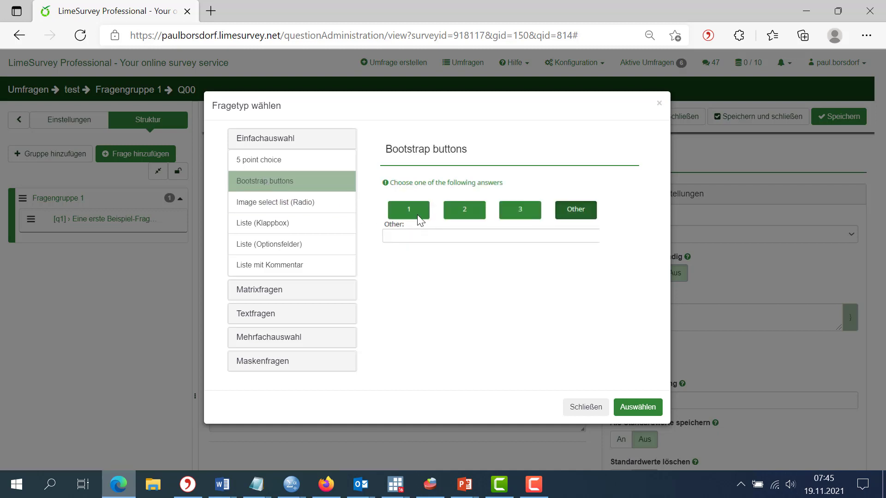
# Preview Array (5 point choice) under Matrixfragen and the Textfragen types Ausführlicher Freitext, Kurzer freier Text, Langer freier Text and Mehrfache kurze Texte
pyautogui.click(266, 289)
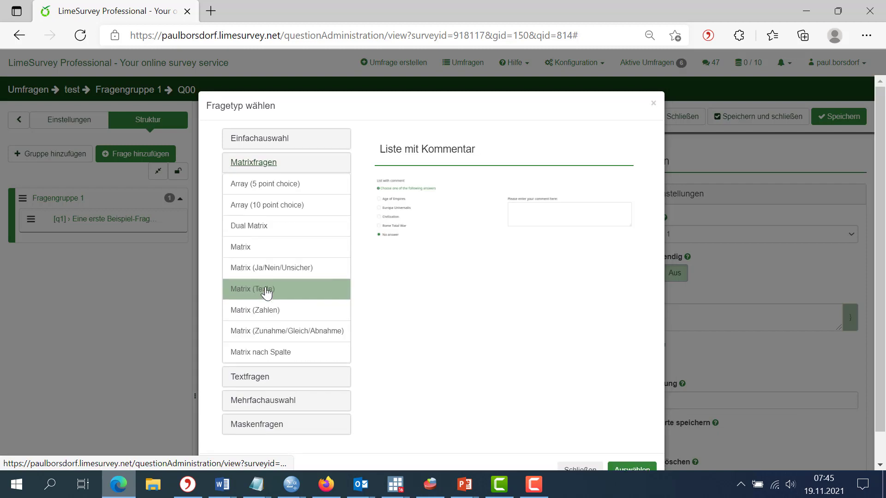
pyautogui.click(251, 189)
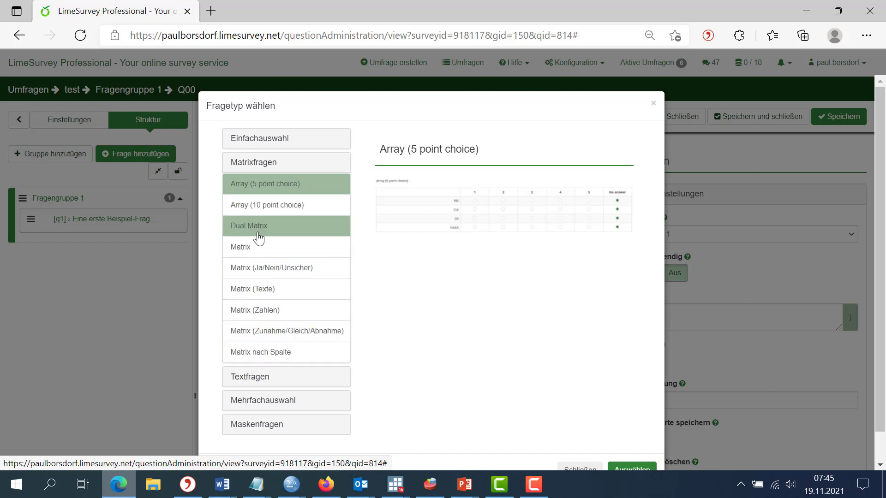
pyautogui.click(252, 378)
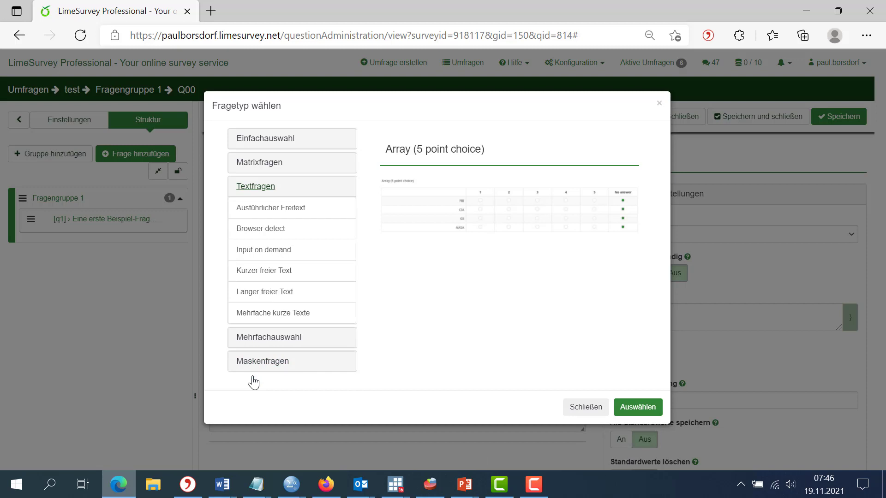
pyautogui.click(259, 216)
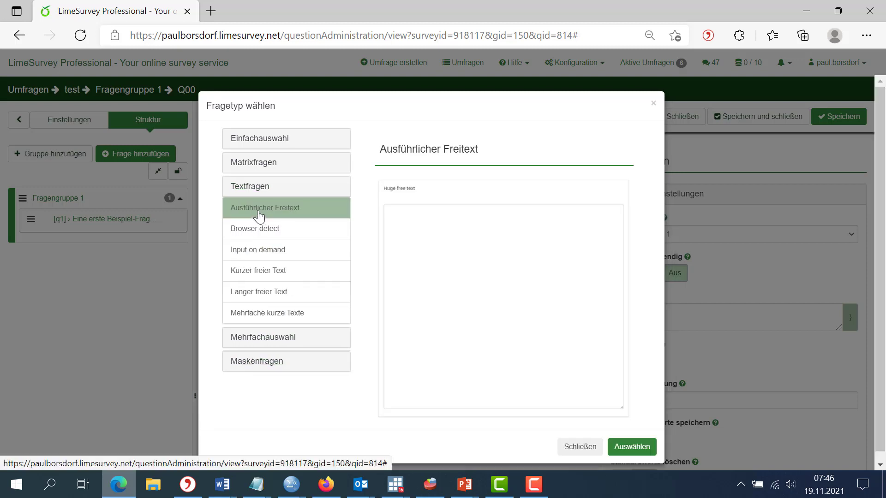
pyautogui.click(259, 273)
pyautogui.click(262, 297)
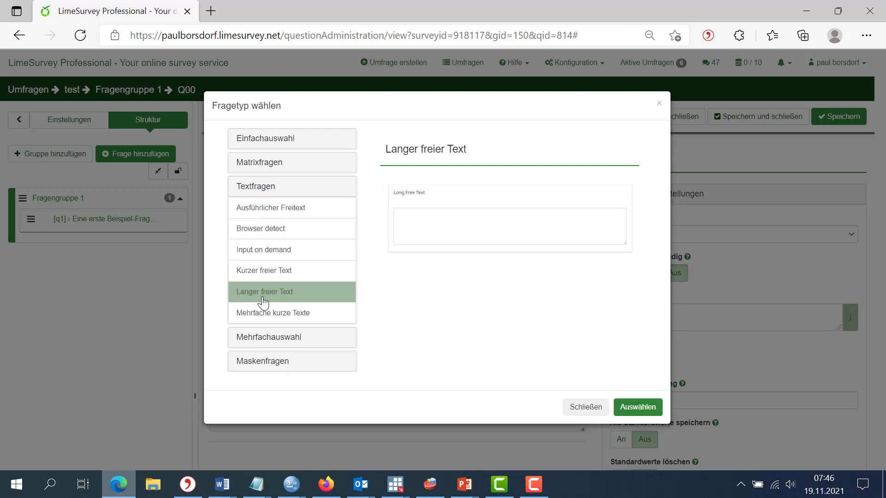
pyautogui.click(266, 314)
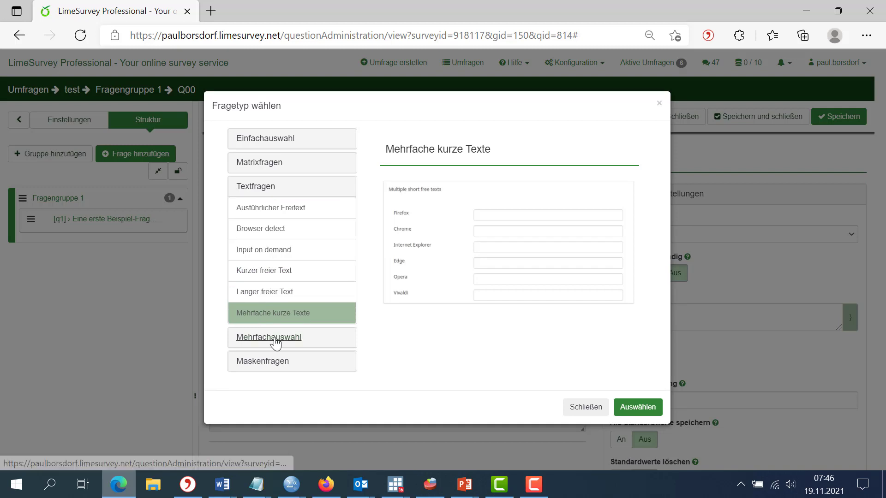
# Look through the question types offered in the Mehrfachauswahl and Maskenfragen categories
pyautogui.click(273, 339)
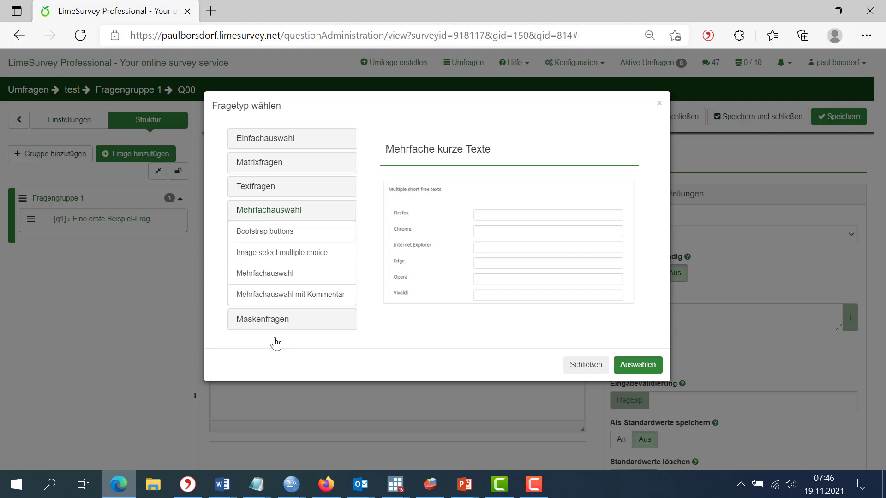
pyautogui.click(264, 321)
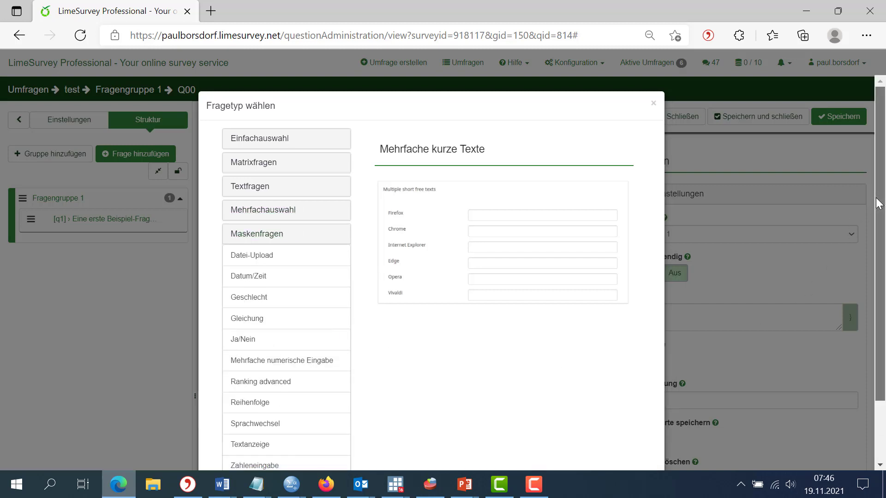
pyautogui.scroll(-2, 878, 203)
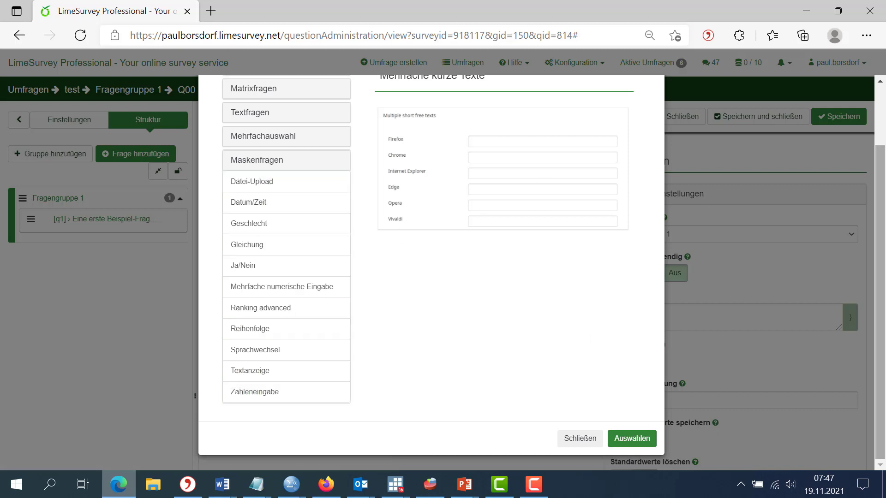
pyautogui.scroll(2, 434, 122)
# Choose Liste (Optionsfelder) from the Einfachauswahl category as the type of question q1
pyautogui.click(290, 133)
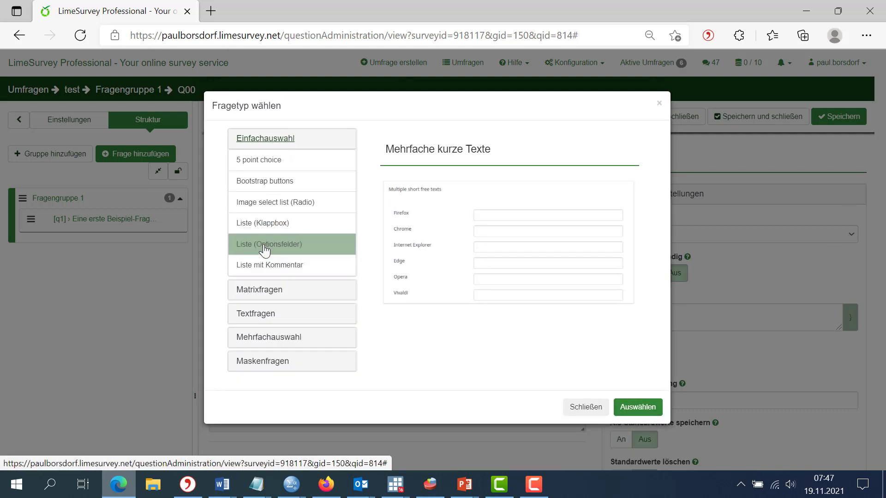
pyautogui.click(264, 250)
pyautogui.click(640, 412)
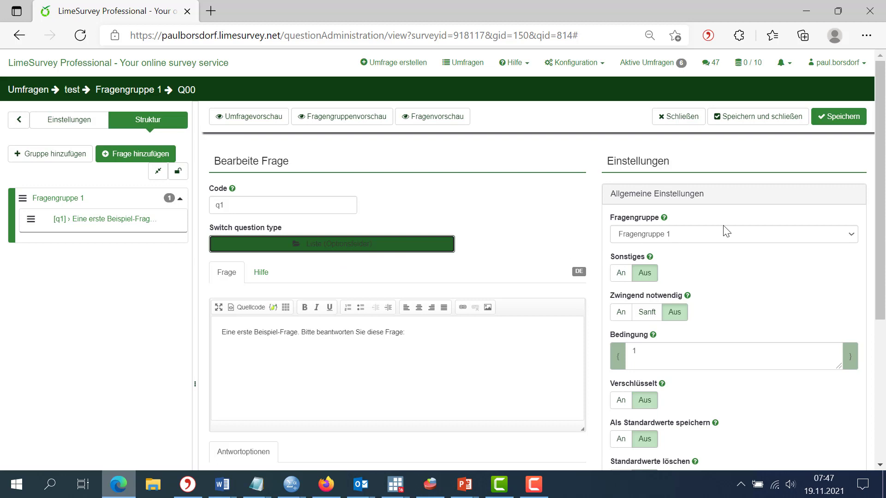
# Shorten the text of question q1 to "Eine erste Beispiel-Frage." by deleting its second sentence
pyautogui.moveTo(882, 189); pyautogui.dragTo(884, 241)
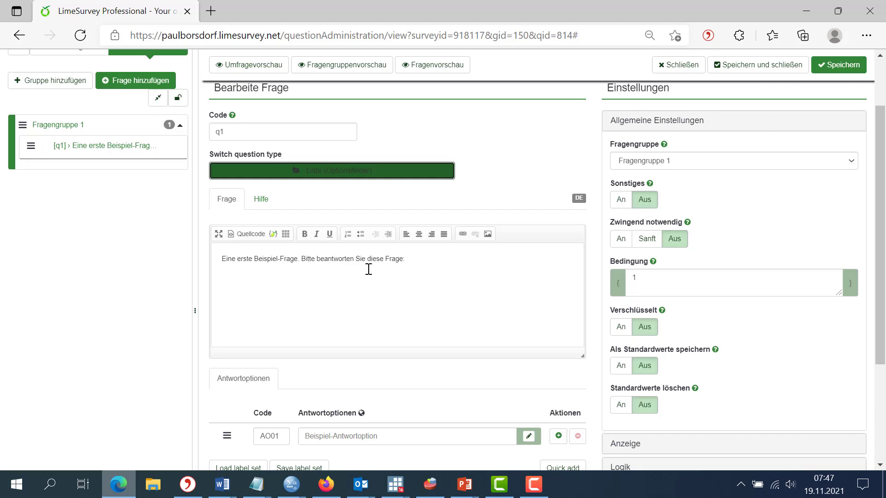
pyautogui.click(413, 259)
pyautogui.press('BackSpace')
pyautogui.press('BackSpace')
pyautogui.press('BackSpace')
pyautogui.press('BackSpace')
pyautogui.press('BackSpace')
pyautogui.press('BackSpace')
pyautogui.press('BackSpace')
pyautogui.press('BackSpace')
pyautogui.press('BackSpace')
pyautogui.press('BackSpace')
pyautogui.press('BackSpace')
pyautogui.press('BackSpace')
pyautogui.press('BackSpace')
pyautogui.press('BackSpace')
pyautogui.press('BackSpace')
pyautogui.press('BackSpace')
pyautogui.press('BackSpace')
pyautogui.press('BackSpace')
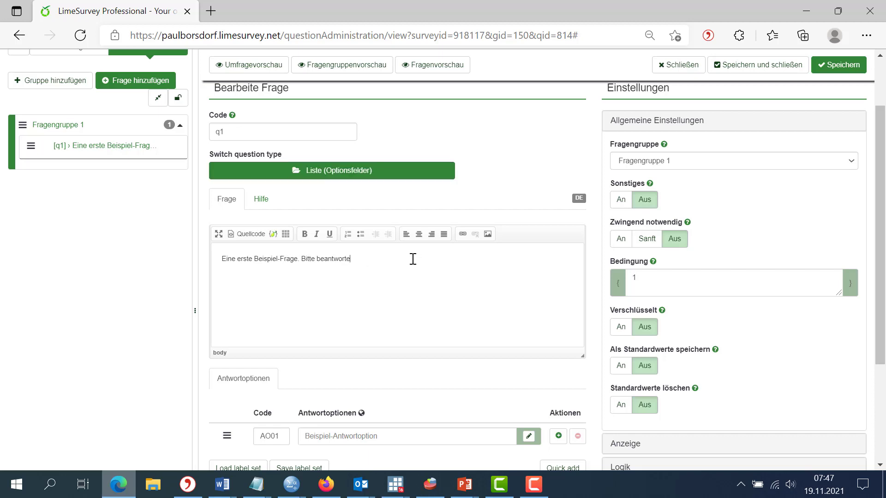
pyautogui.press('BackSpace')
pyautogui.press('BackSpace')
pyautogui.press('BackSpace')
pyautogui.press('BackSpace')
pyautogui.press('BackSpace')
pyautogui.press('BackSpace')
pyautogui.press('BackSpace')
pyautogui.press('BackSpace')
pyautogui.press('BackSpace')
pyautogui.press('BackSpace')
pyautogui.press('BackSpace')
pyautogui.press('BackSpace')
pyautogui.press('BackSpace')
pyautogui.press('BackSpace')
pyautogui.press('BackSpace')
pyautogui.press('BackSpace')
pyautogui.press('BackSpace')
# Give question q1 three answer options named Antwort 1, Antwort 2 and Antwort 3
pyautogui.scroll(-1, 881, 221)
pyautogui.scroll(-2, 881, 221)
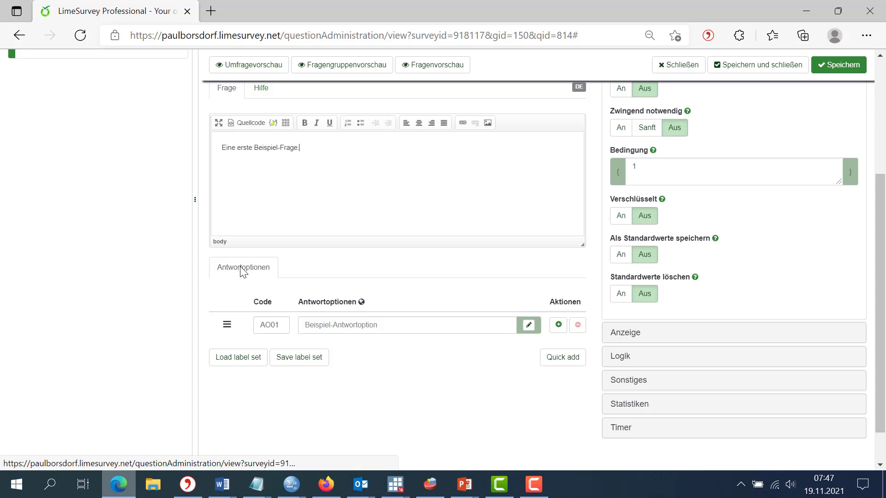
pyautogui.click(341, 325)
pyautogui.write('A')
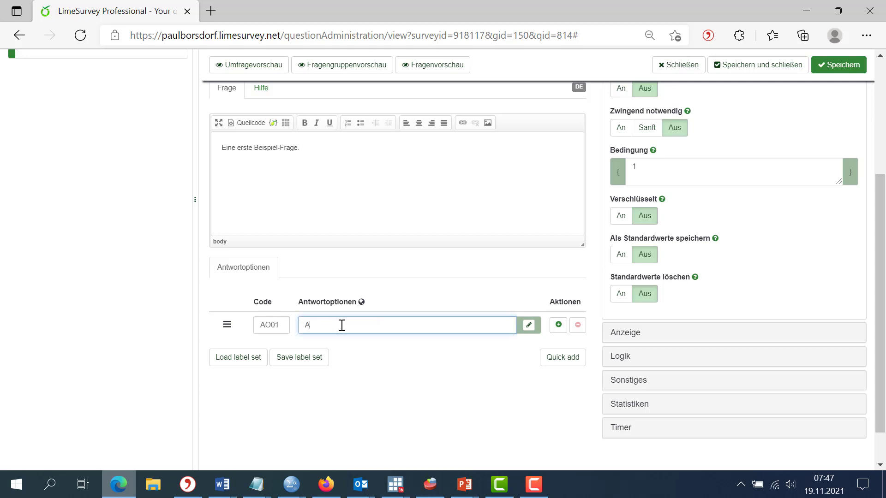
pyautogui.write('ntwort 1')
pyautogui.click(559, 325)
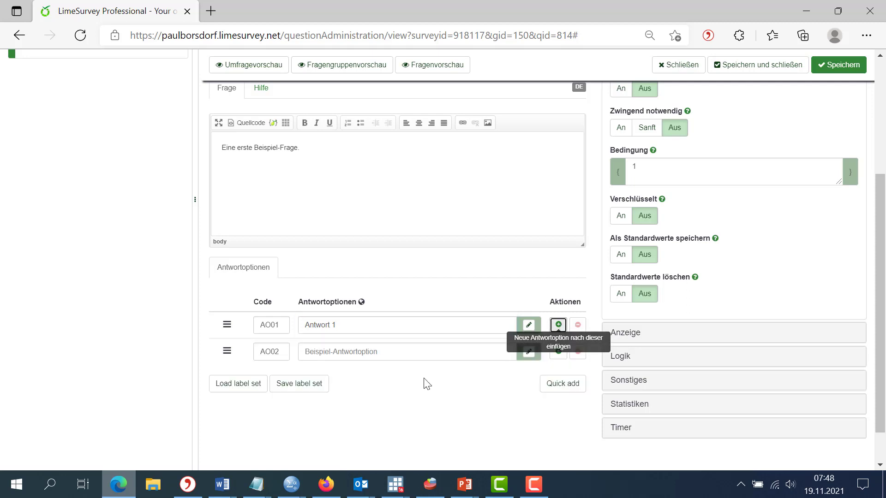
pyautogui.click(392, 352)
pyautogui.write('Antwort 2')
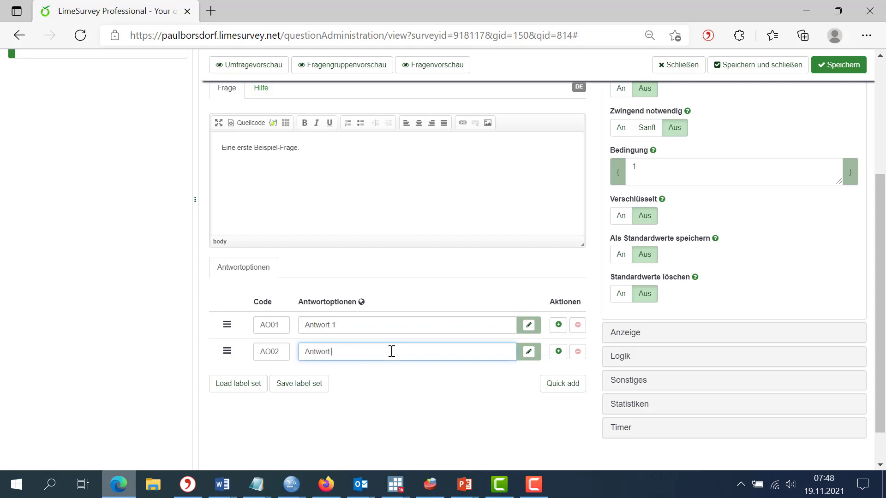
pyautogui.click(558, 352)
pyautogui.click(379, 377)
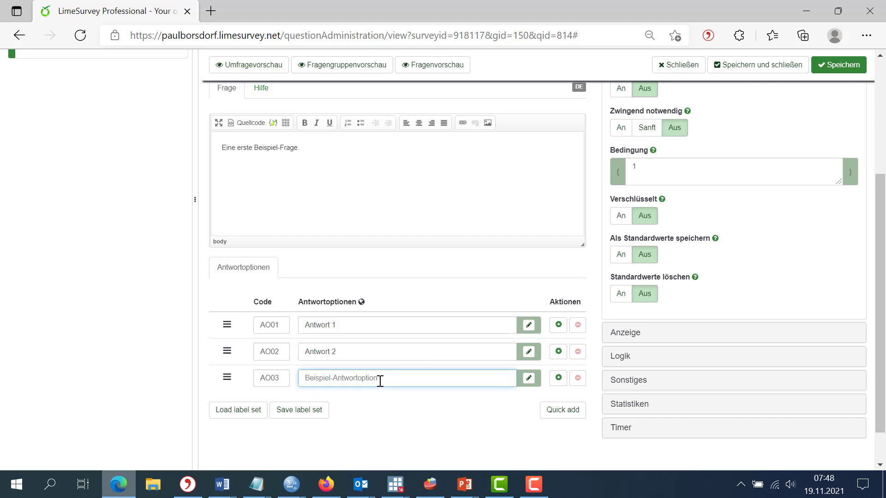
pyautogui.write('Antwort 3')
# Set the codes of the three answer options to 1, 2 and 3 and save the question
pyautogui.click(280, 325)
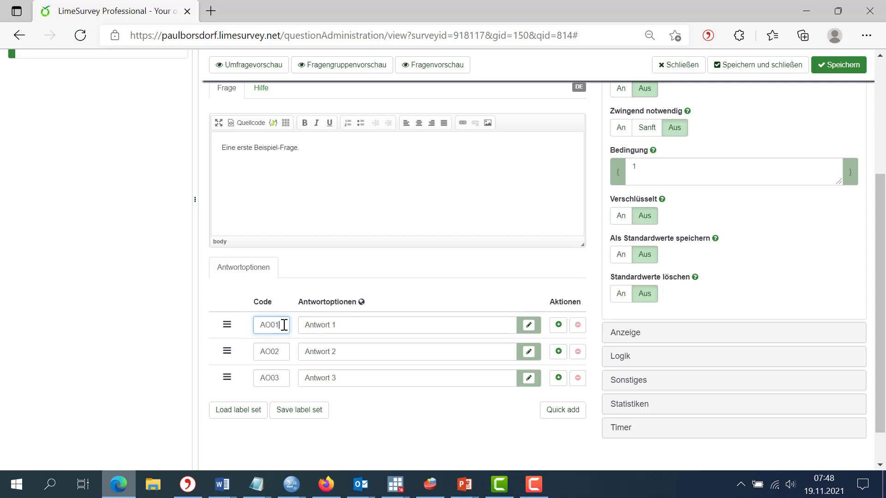
pyautogui.moveTo(284, 324); pyautogui.dragTo(251, 327)
pyautogui.write('1')
pyautogui.moveTo(288, 355); pyautogui.dragTo(251, 381)
pyautogui.write('2')
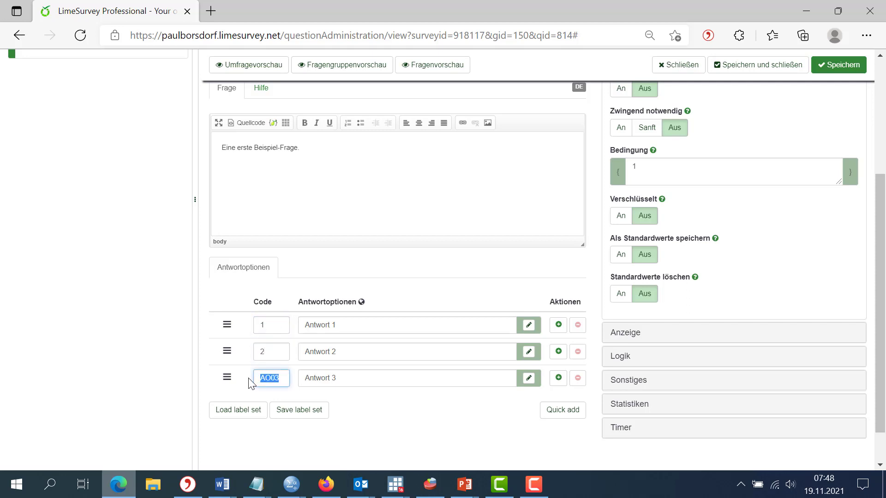
pyautogui.write('3')
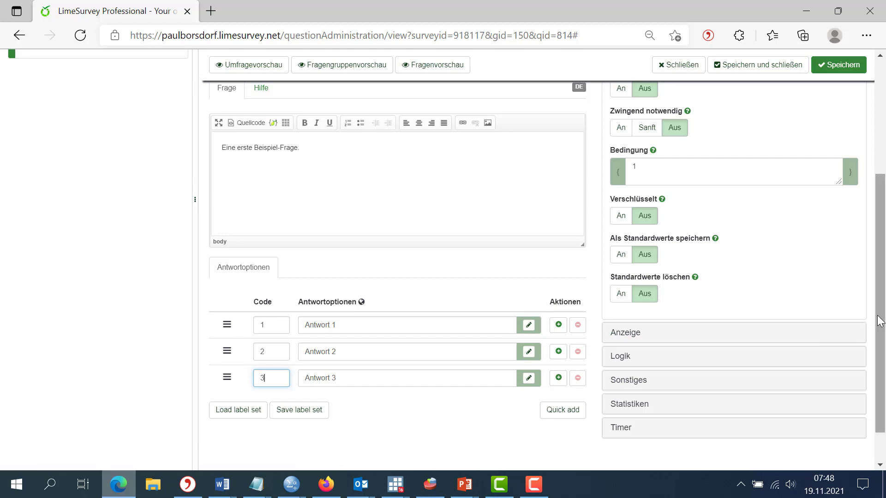
pyautogui.scroll(3, 879, 321)
pyautogui.click(833, 69)
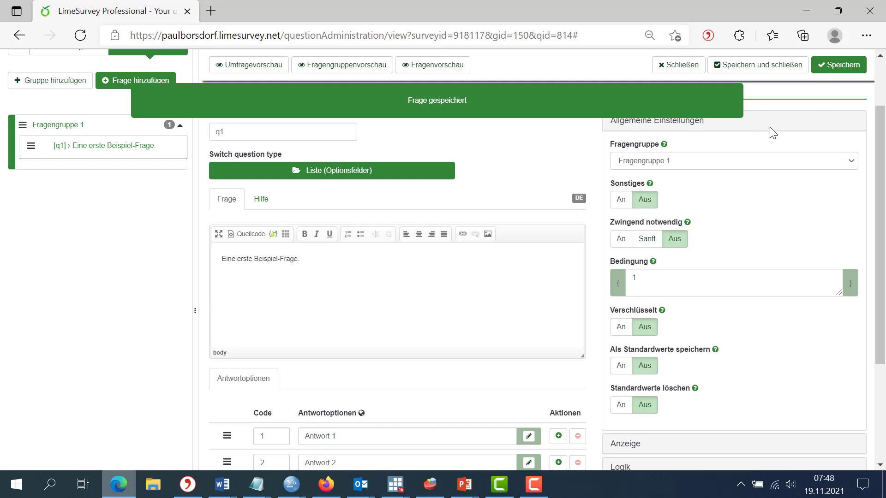
# Check the question group choice in the general settings of q1 and set Zwingend notwendig to Sanft
pyautogui.scroll(-2, 881, 157)
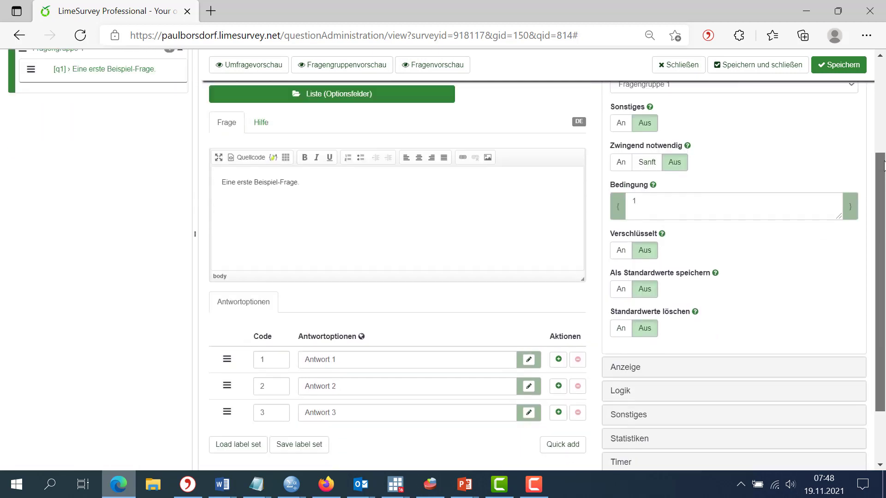
pyautogui.scroll(2, 883, 166)
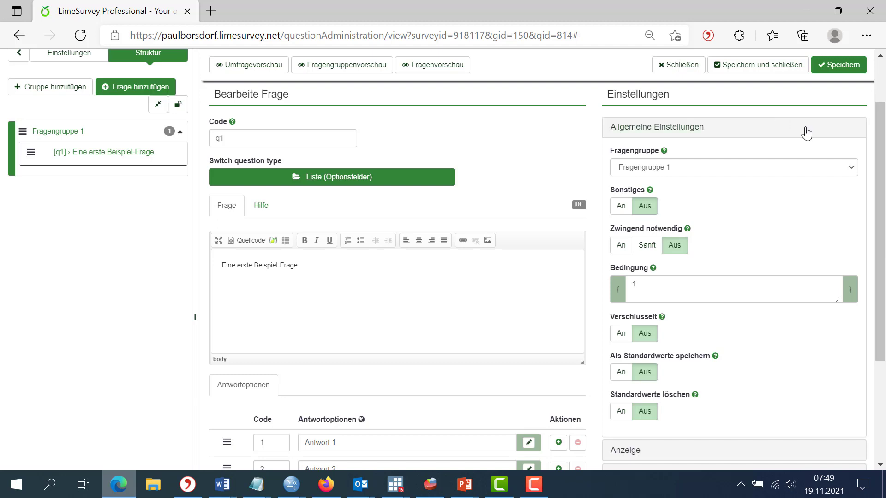
pyautogui.click(851, 171)
pyautogui.click(851, 171)
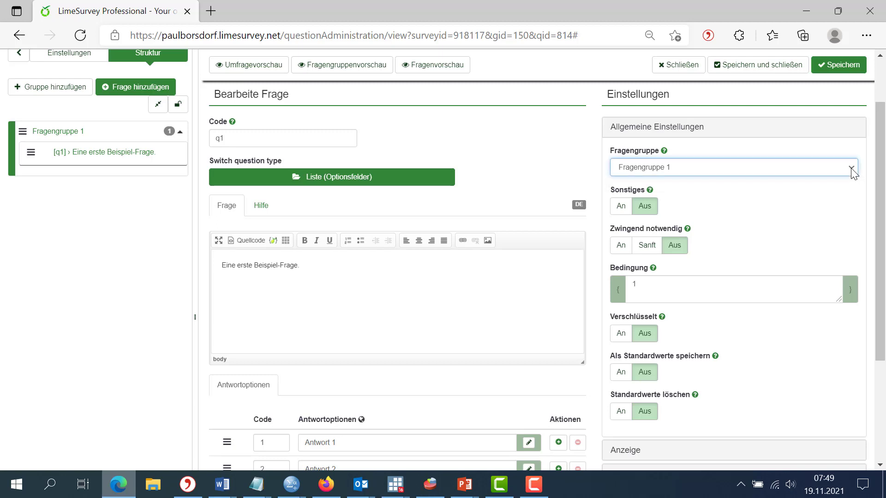
pyautogui.scroll(-1, 881, 143)
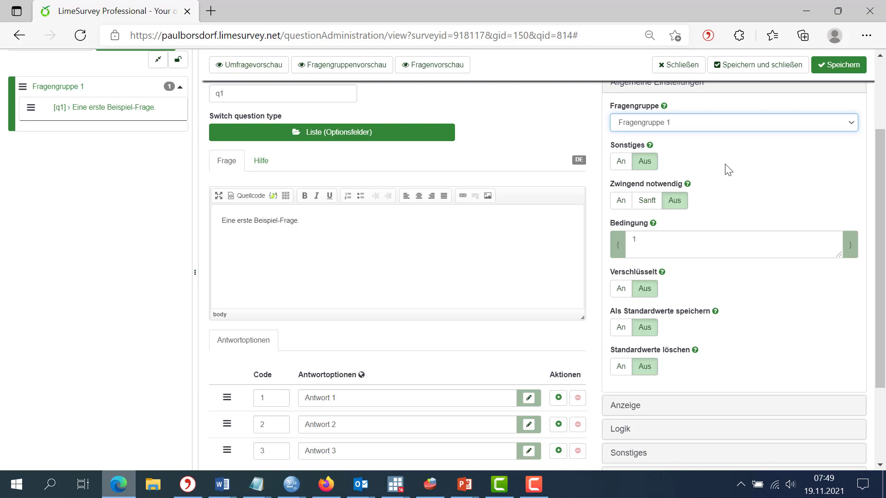
pyautogui.click(620, 202)
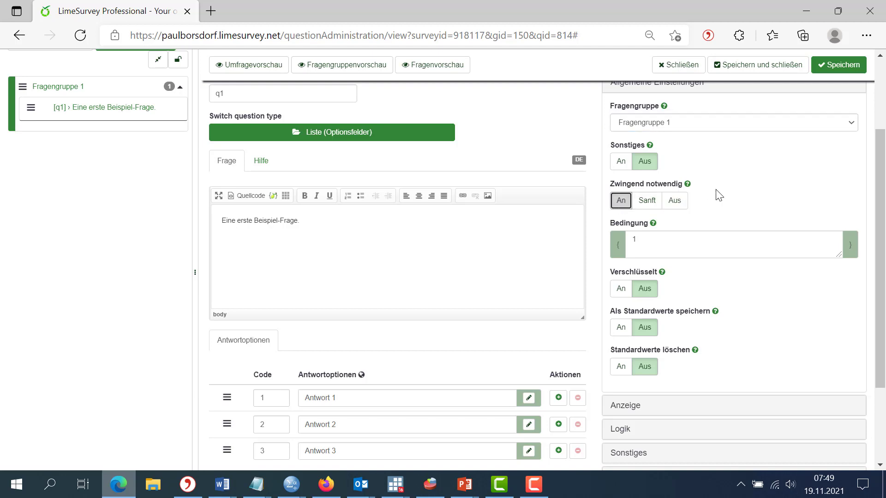
pyautogui.click(677, 202)
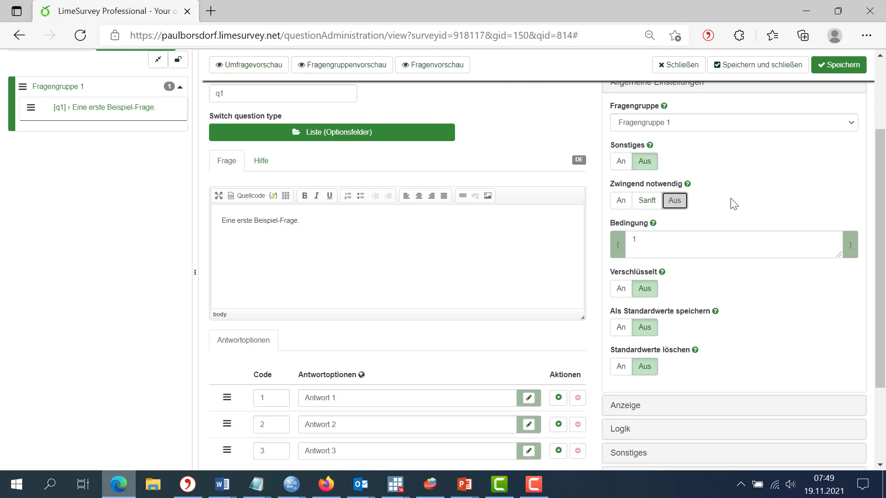
pyautogui.click(652, 202)
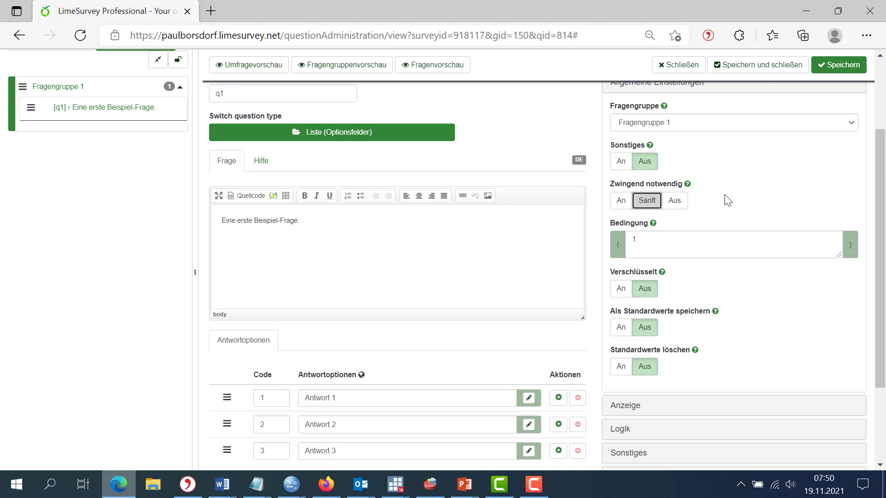
# Examine the Bedingung field, the encryption and default value options and the further settings sections of question q1
pyautogui.click(659, 239)
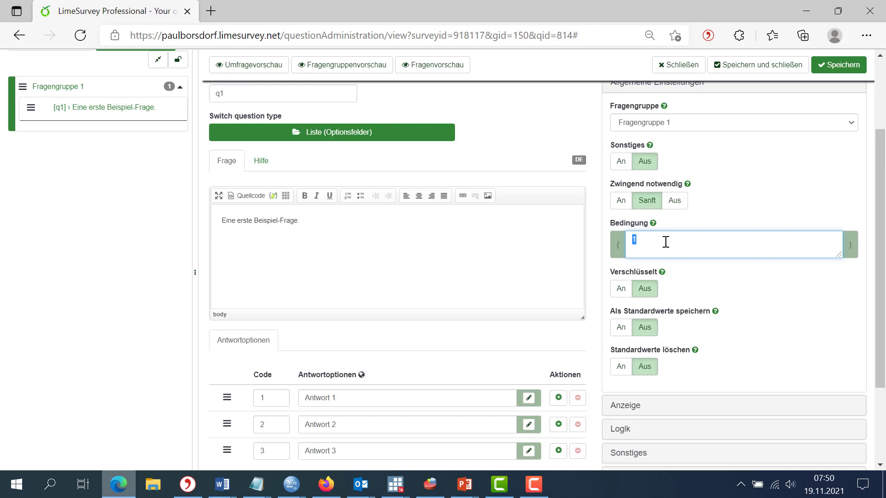
pyautogui.scroll(-1, 790, 246)
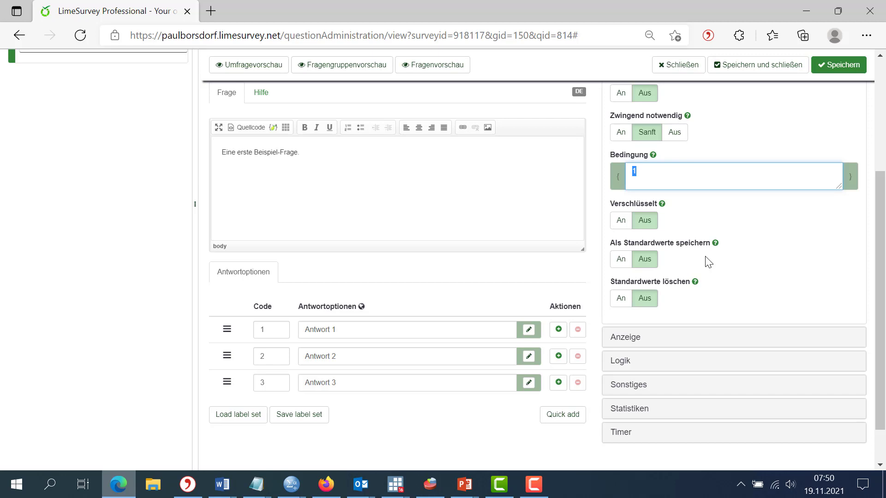
pyautogui.scroll(-1, 884, 267)
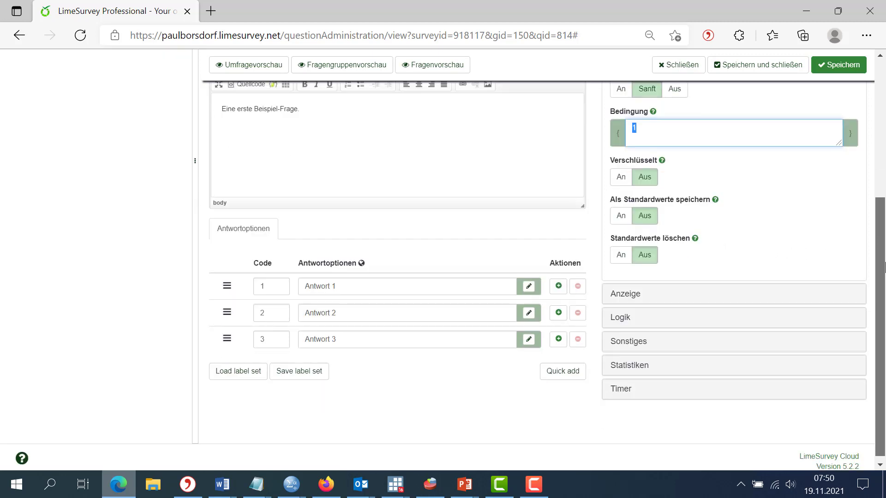
pyautogui.moveTo(885, 270)
pyautogui.mouseDown()
pyautogui.moveTo(885, 196)
pyautogui.moveTo(885, 267)
pyautogui.mouseUp()
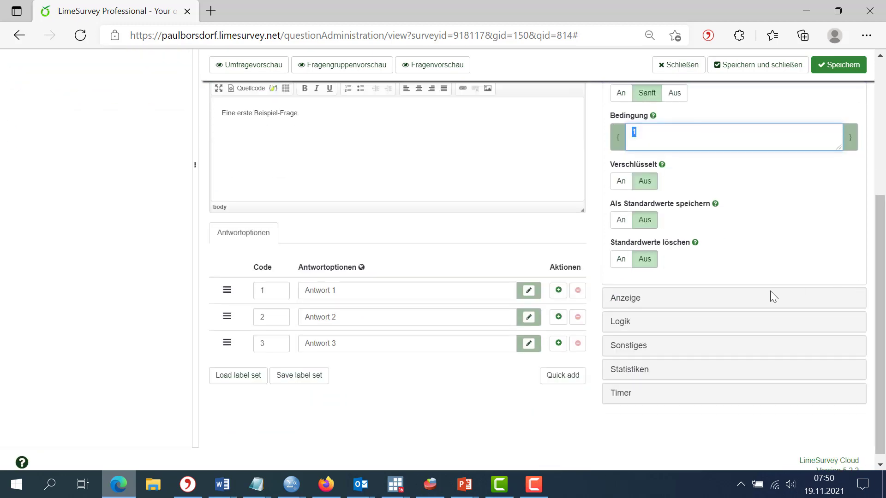
pyautogui.moveTo(884, 291)
pyautogui.mouseDown()
pyautogui.moveTo(885, 156)
pyautogui.moveTo(885, 298)
pyautogui.mouseUp()
pyautogui.moveTo(882, 234); pyautogui.dragTo(881, 186)
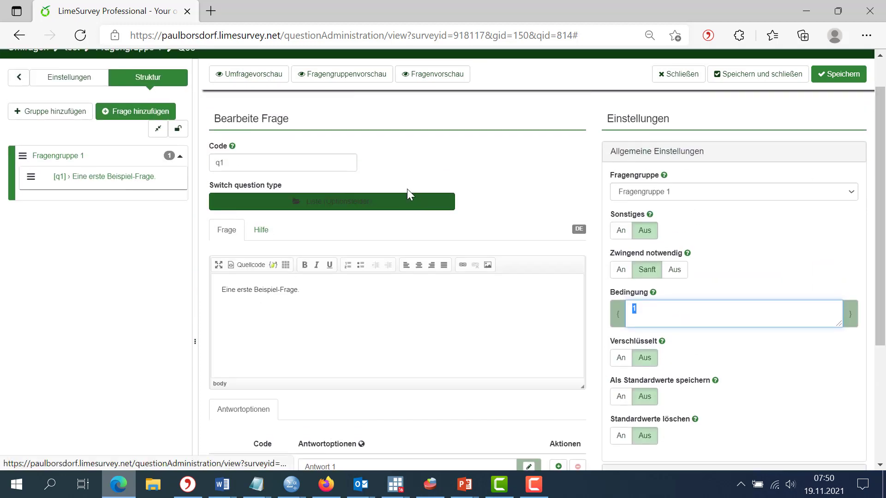
pyautogui.moveTo(881, 197); pyautogui.dragTo(880, 311)
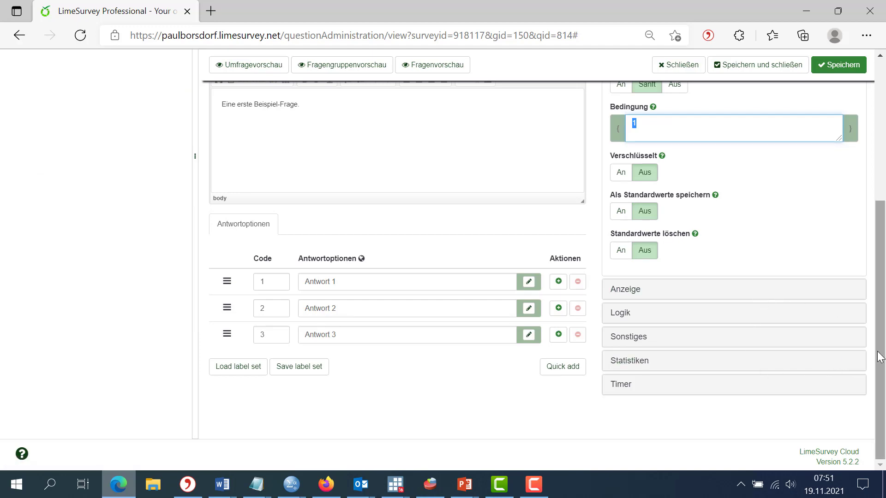
# Save and close question q1, and add a second question with the code q2 to Fragengruppe 1
pyautogui.moveTo(879, 355); pyautogui.dragTo(883, 143)
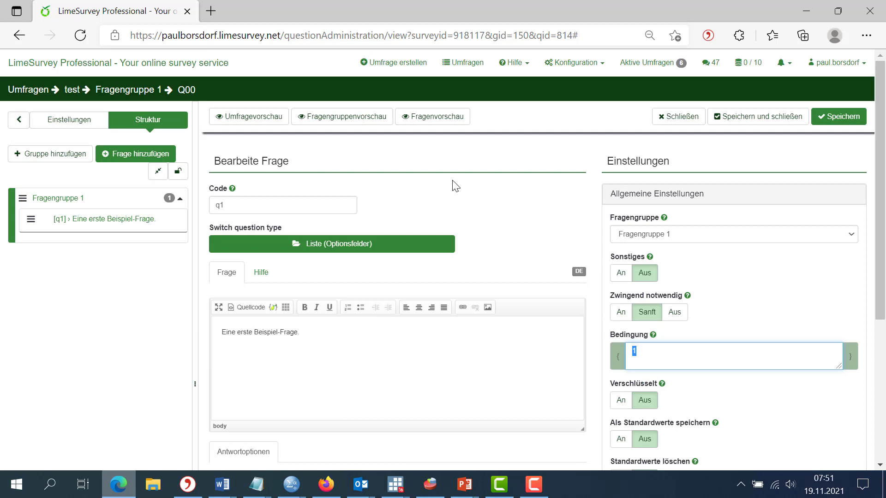
pyautogui.click(740, 122)
pyautogui.click(122, 148)
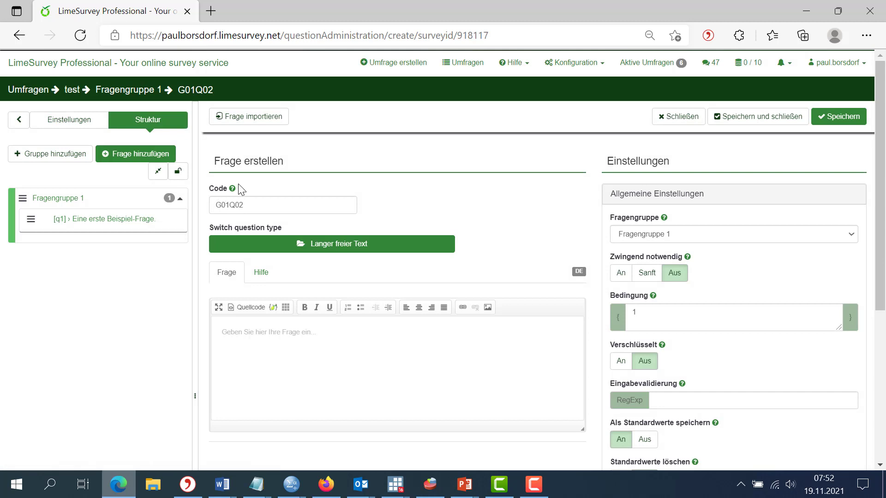
pyautogui.doubleClick(208, 206)
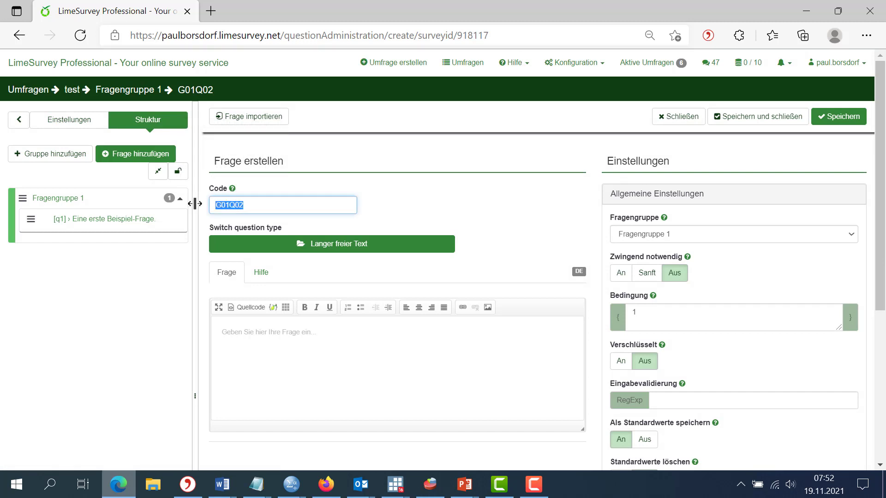
pyautogui.write('q2')
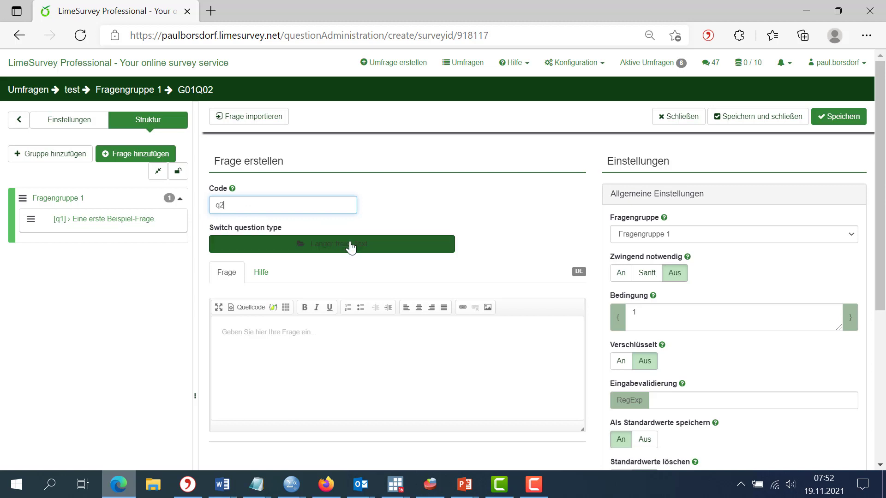
pyautogui.click(743, 117)
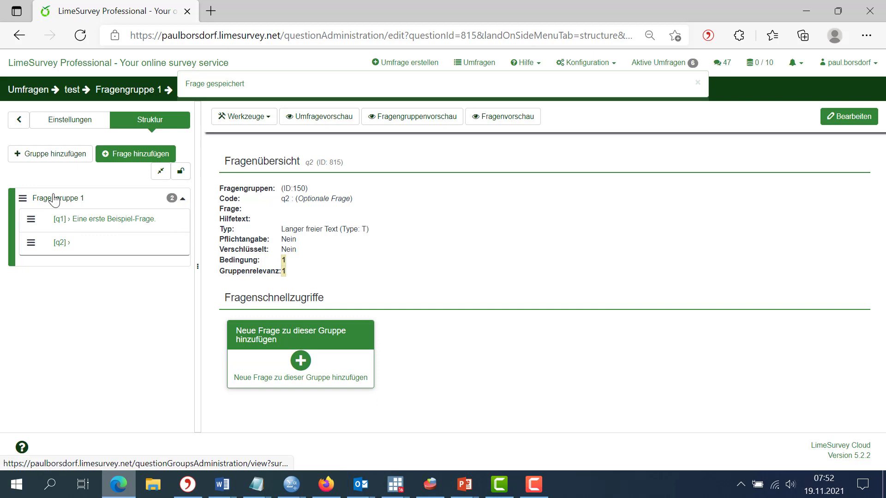
# Add a question group titled Fragengruppe 2 and save it, continuing directly to a new question in it
pyautogui.click(39, 158)
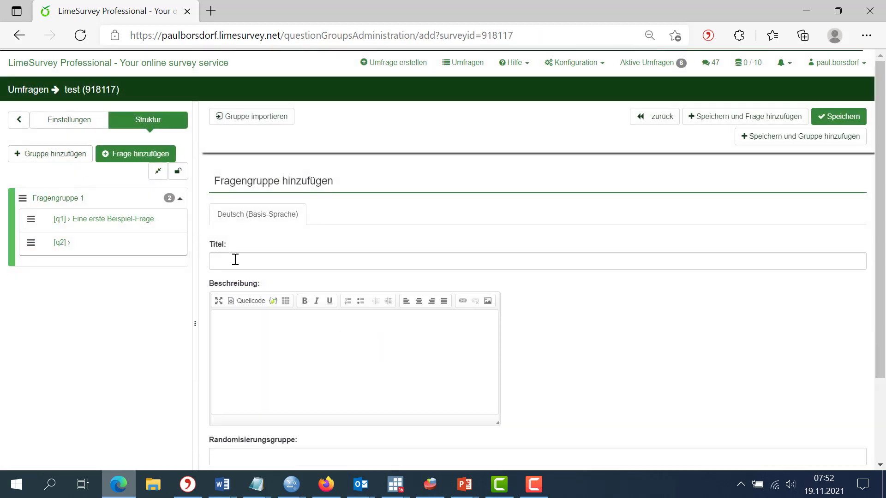
pyautogui.click(235, 260)
pyautogui.write('Fragengruppe 2')
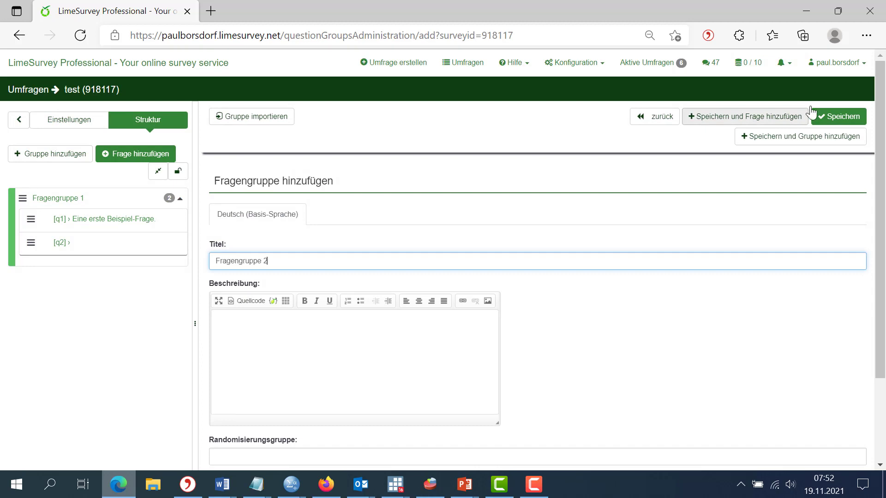
pyautogui.click(731, 117)
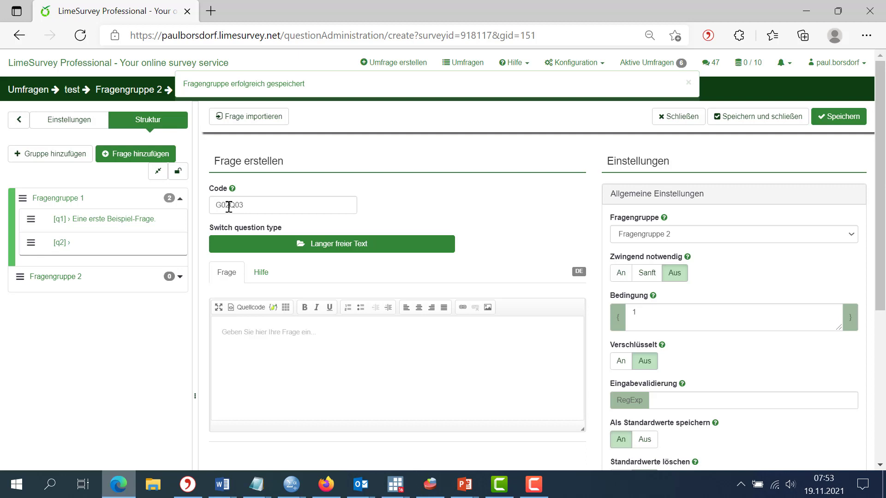
# Set the new question's code to q3, then save and close it
pyautogui.moveTo(216, 206); pyautogui.dragTo(232, 206)
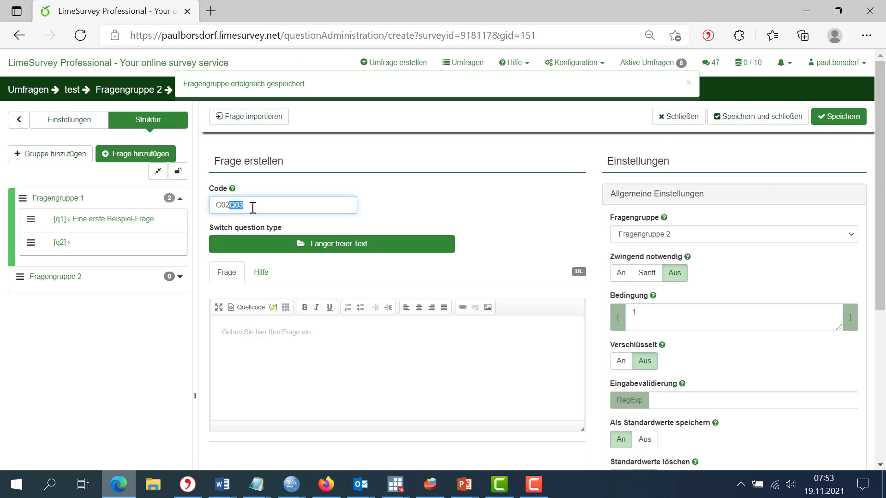
pyautogui.moveTo(249, 205); pyautogui.dragTo(180, 205)
pyautogui.moveTo(250, 204); pyautogui.dragTo(211, 203)
pyautogui.write('q3')
pyautogui.click(766, 119)
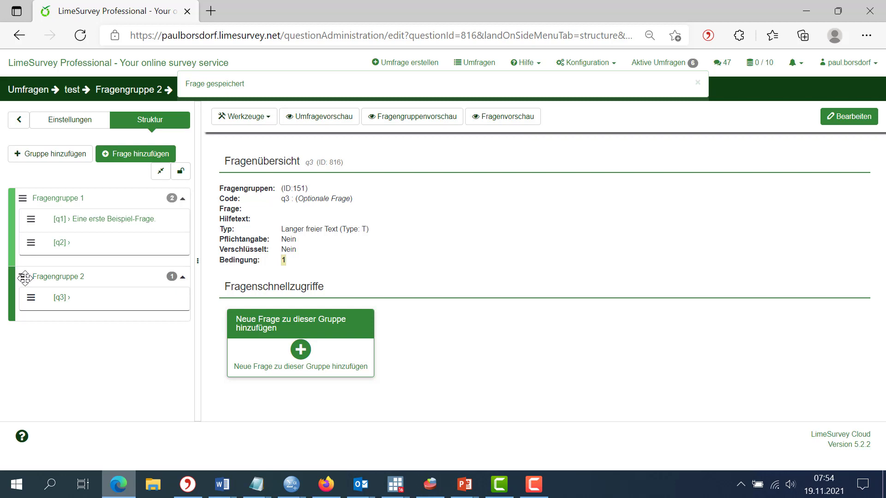
# Move Fragengruppe 2 ahead of Fragengruppe 1 in the survey structure and move question q2 into Fragengruppe 2 below q3
pyautogui.moveTo(25, 277); pyautogui.dragTo(23, 207)
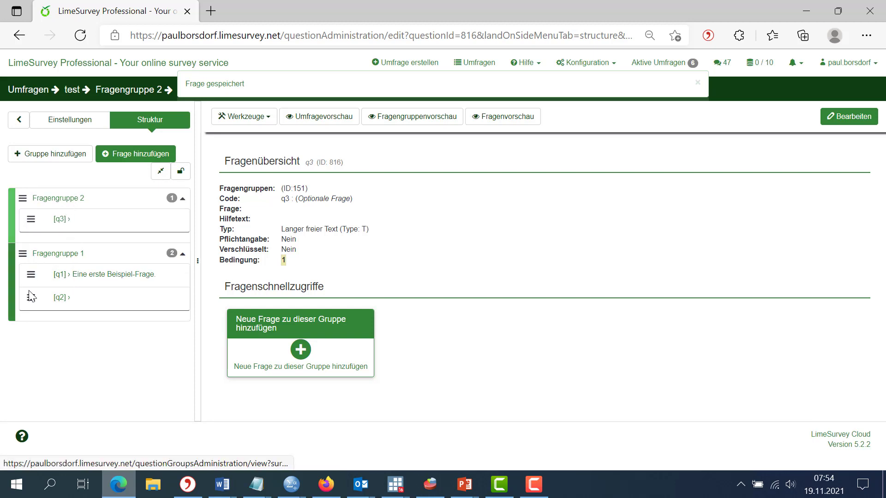
pyautogui.moveTo(31, 297); pyautogui.dragTo(30, 272)
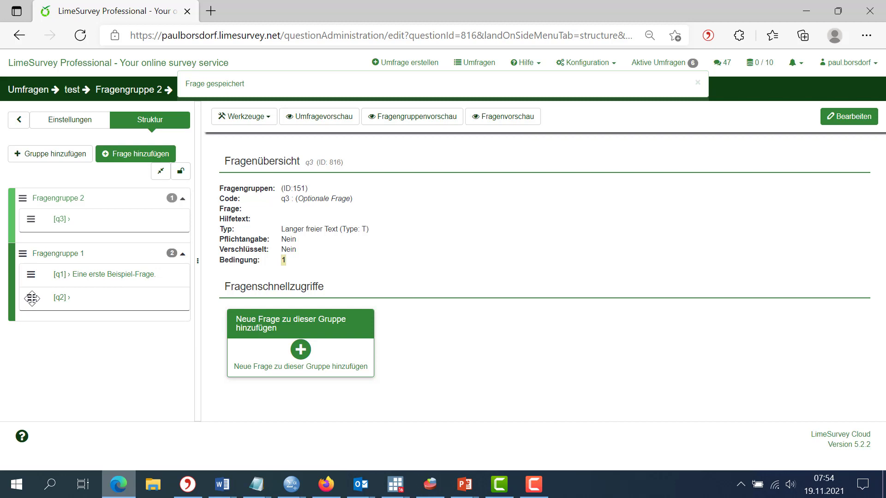
pyautogui.moveTo(32, 298); pyautogui.dragTo(39, 242)
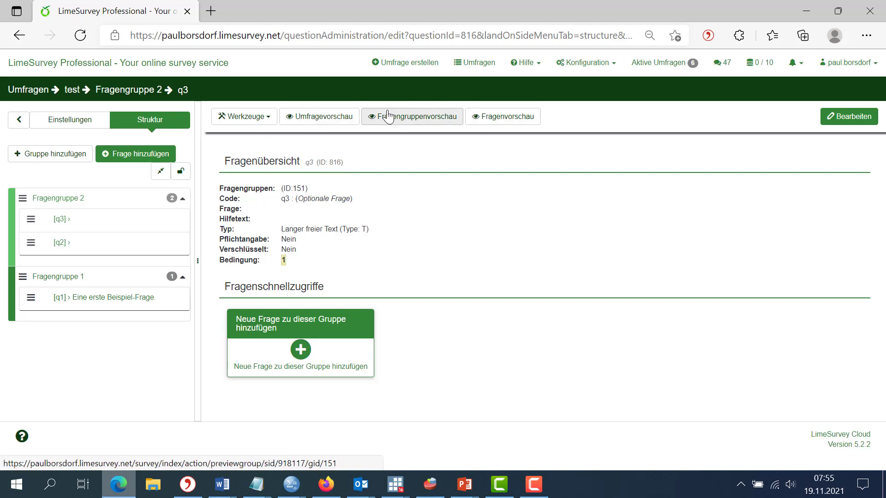
# Preview the whole survey, page through both question groups without answering, and close the preview
pyautogui.click(322, 118)
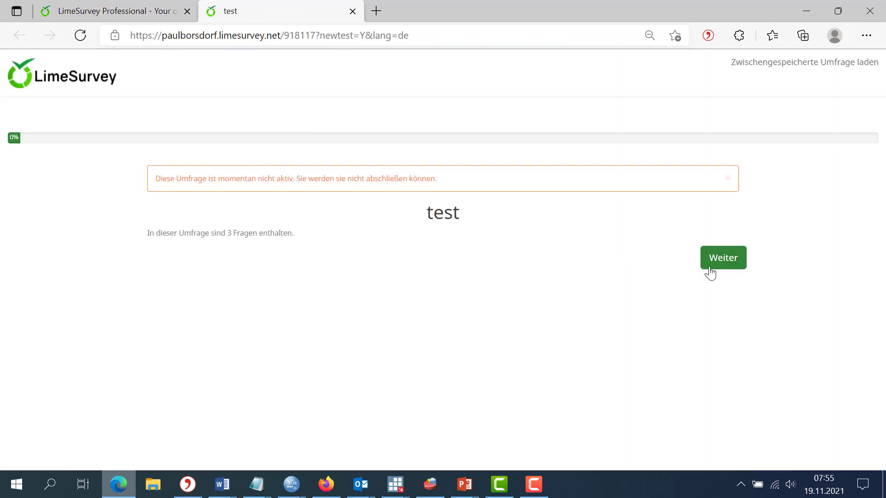
pyautogui.click(727, 270)
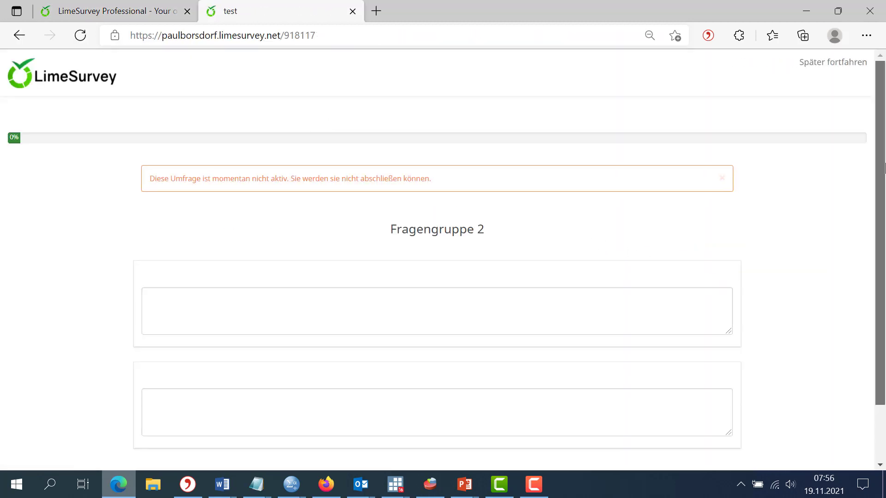
pyautogui.scroll(-1, 881, 294)
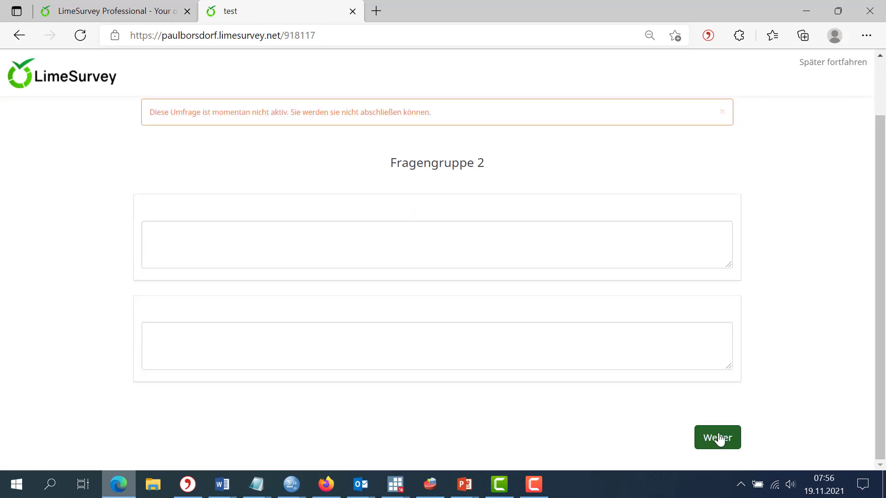
pyautogui.click(718, 439)
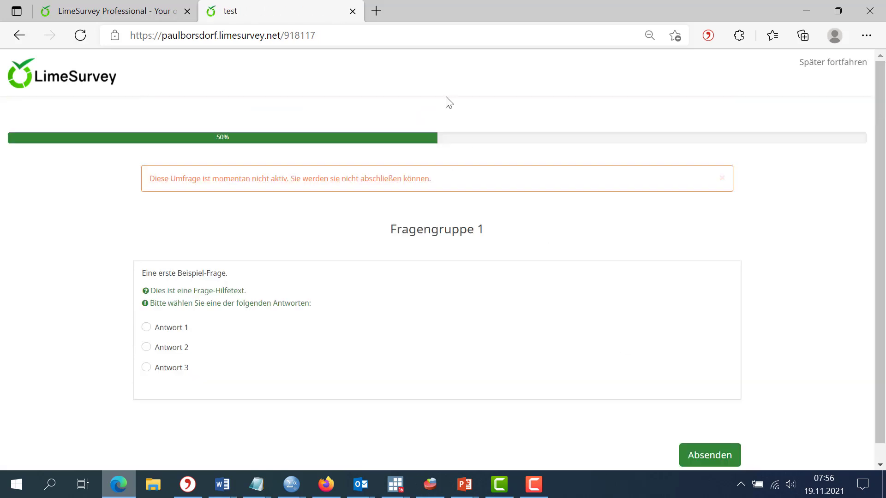
pyautogui.click(352, 11)
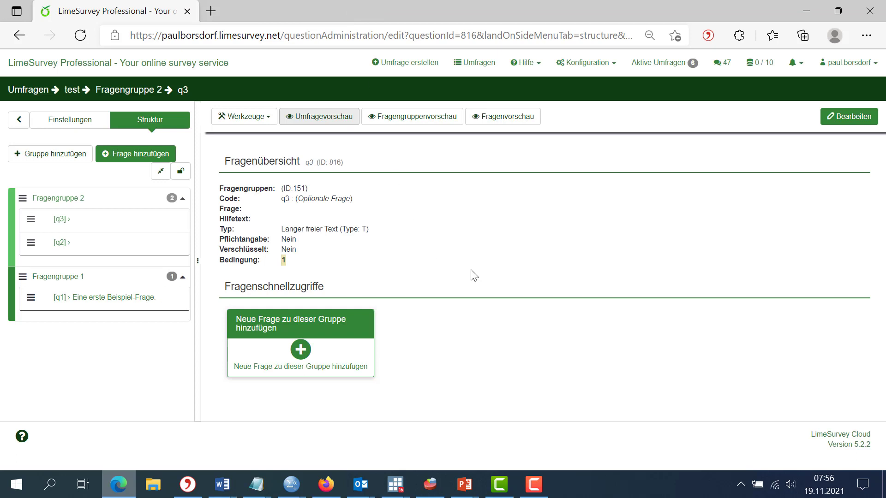
pyautogui.click(268, 121)
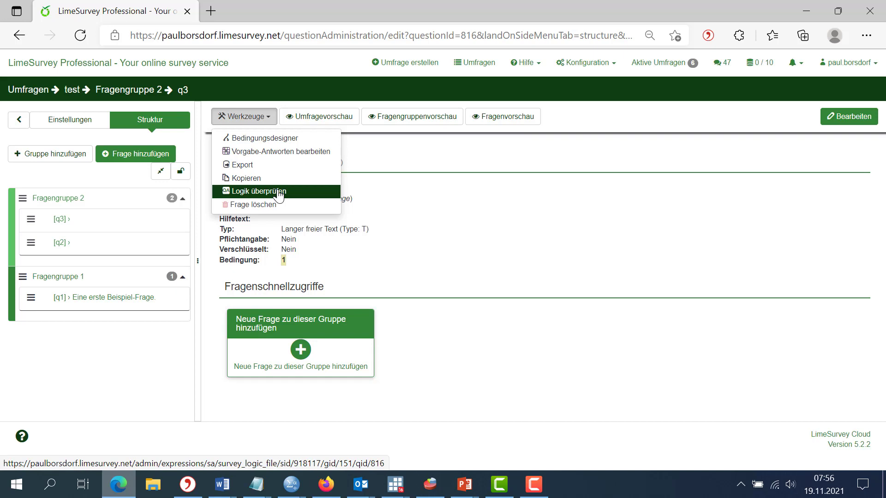
pyautogui.click(482, 193)
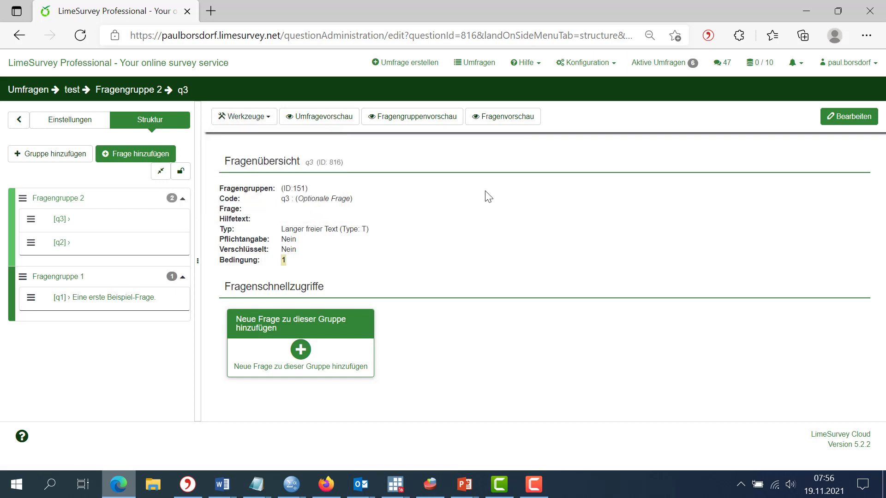
# Open the survey's Übersicht in the survey settings and examine the Beschreibung, Willkommenstext and Endnachricht entries under Textelemente
pyautogui.click(82, 123)
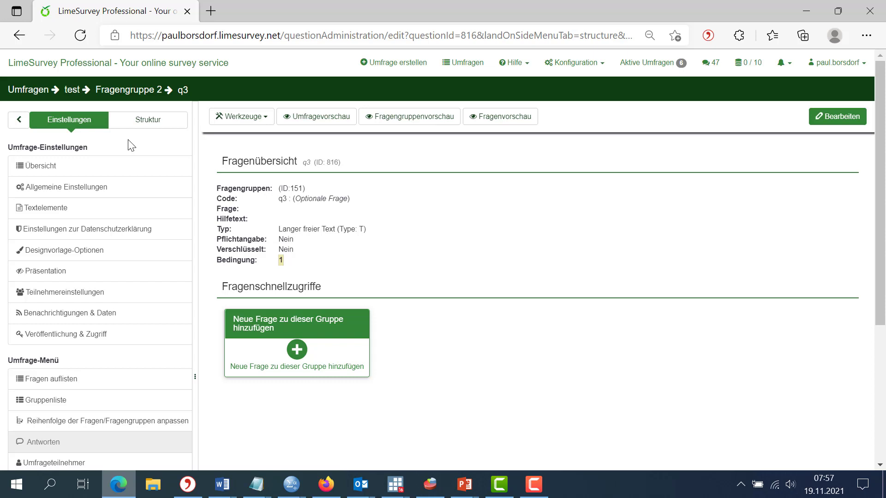
pyautogui.click(42, 167)
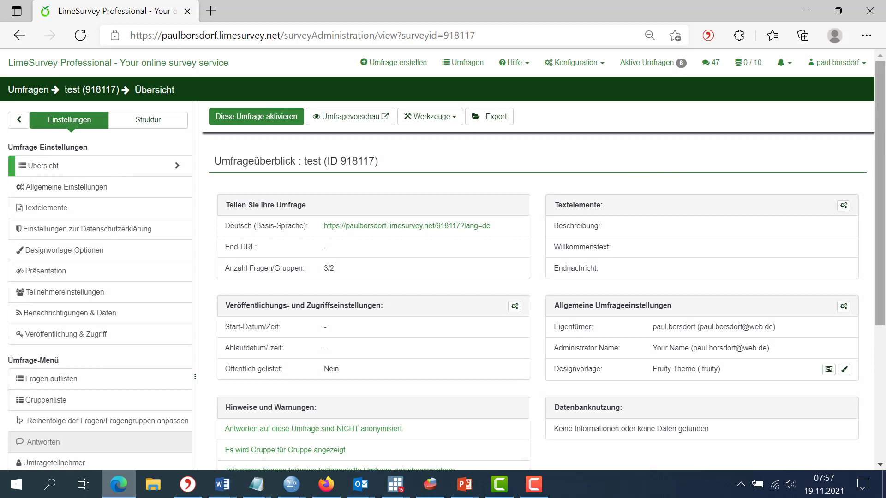
pyautogui.scroll(-1, 885, 134)
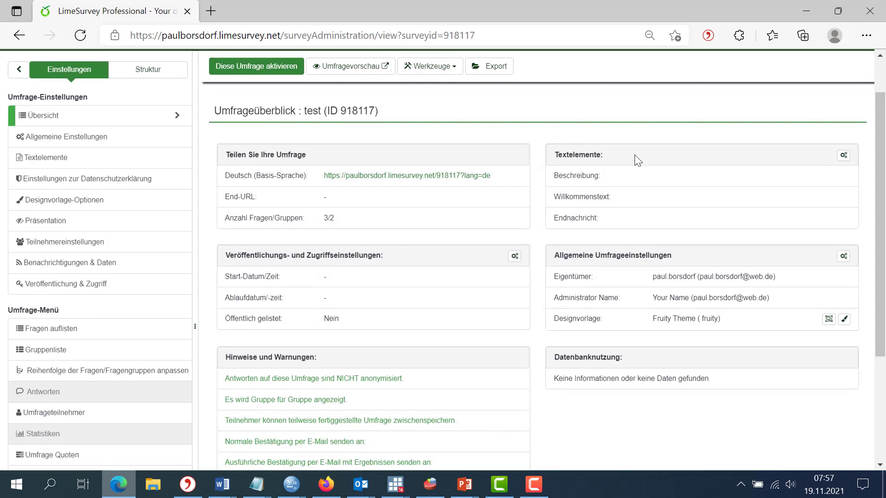
pyautogui.moveTo(568, 176); pyautogui.dragTo(603, 177)
pyautogui.moveTo(563, 197); pyautogui.dragTo(608, 197)
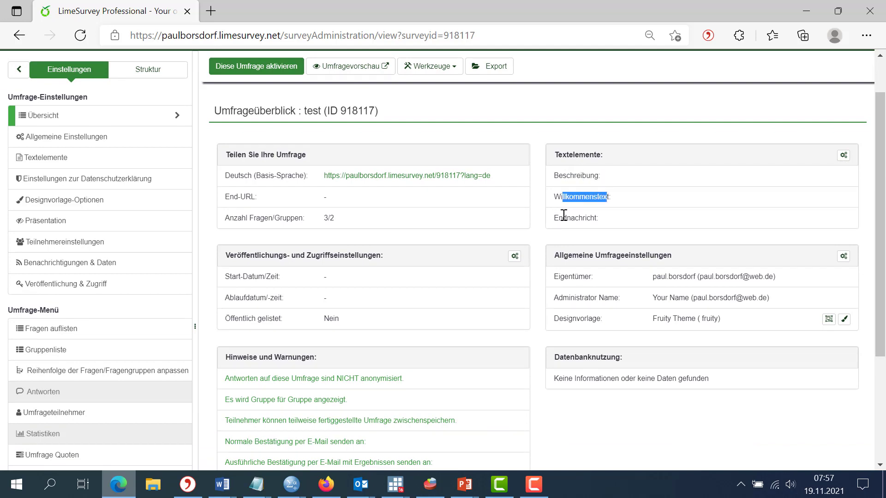
pyautogui.moveTo(559, 218); pyautogui.dragTo(590, 218)
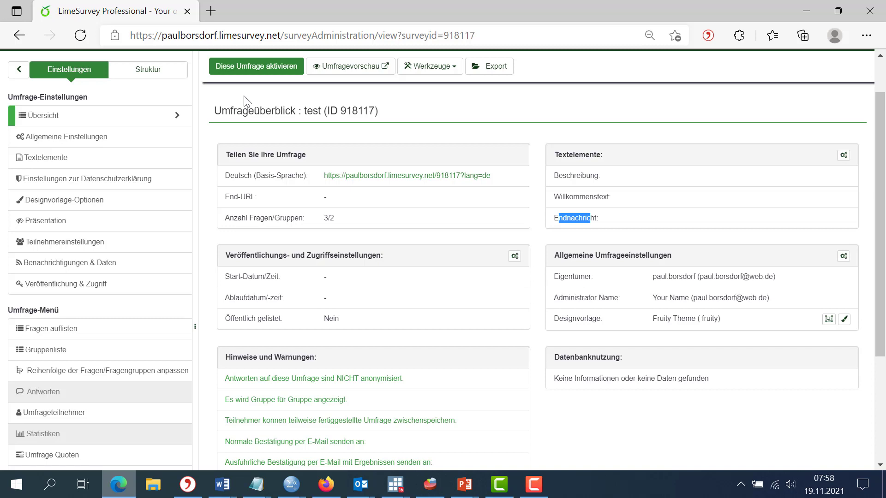
# Review the Hinweise und Warnungen in the survey overview on anonymisation, group-by-group display and saving partial responses
pyautogui.scroll(1, 244, 96)
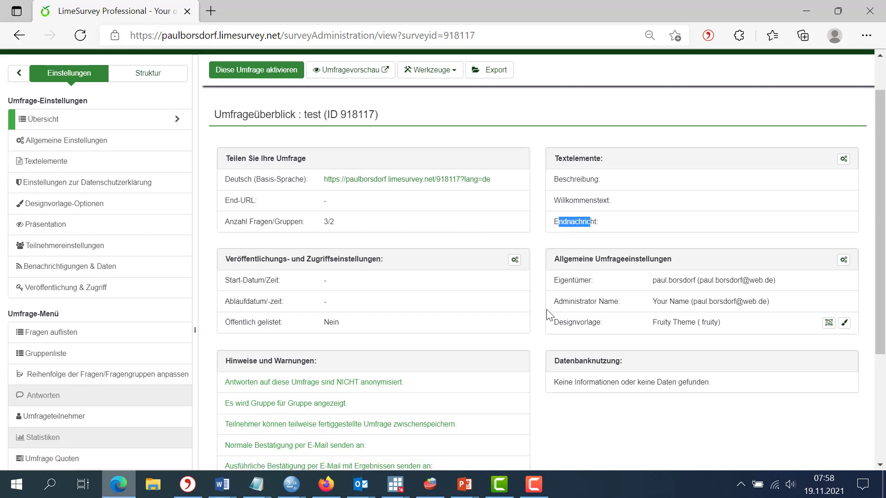
pyautogui.scroll(-2, 881, 198)
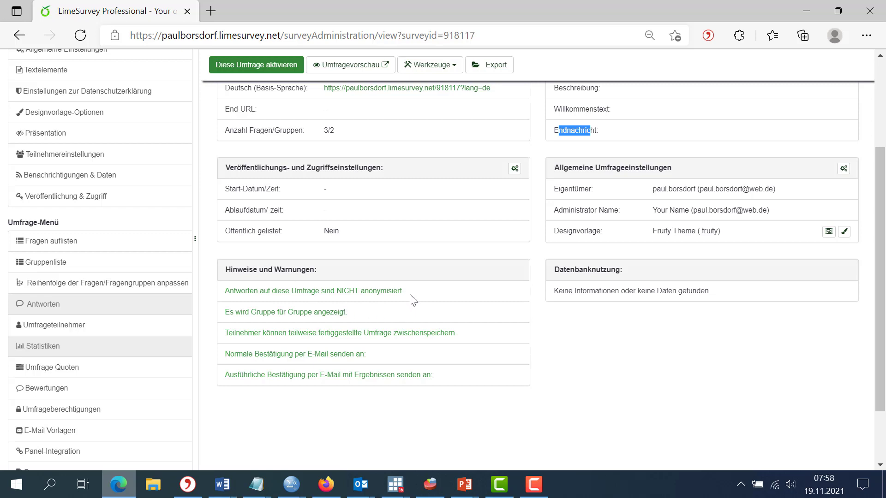
pyautogui.moveTo(408, 292); pyautogui.dragTo(224, 298)
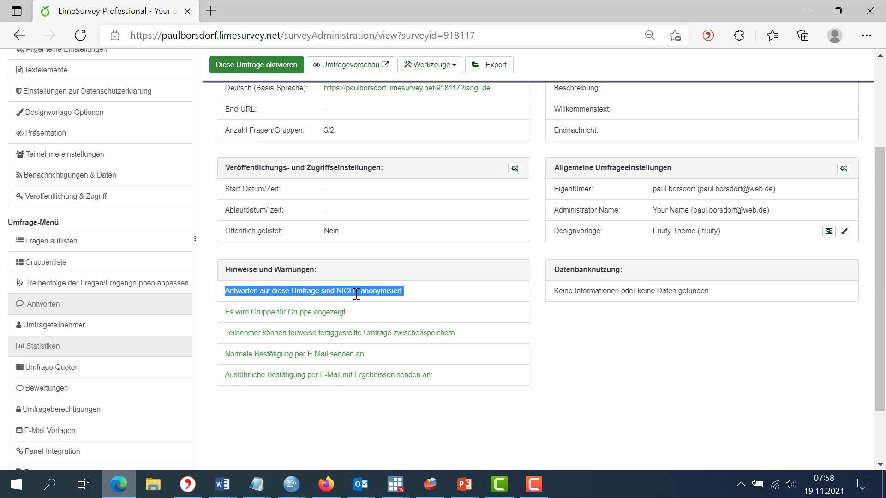
pyautogui.moveTo(361, 312); pyautogui.dragTo(223, 318)
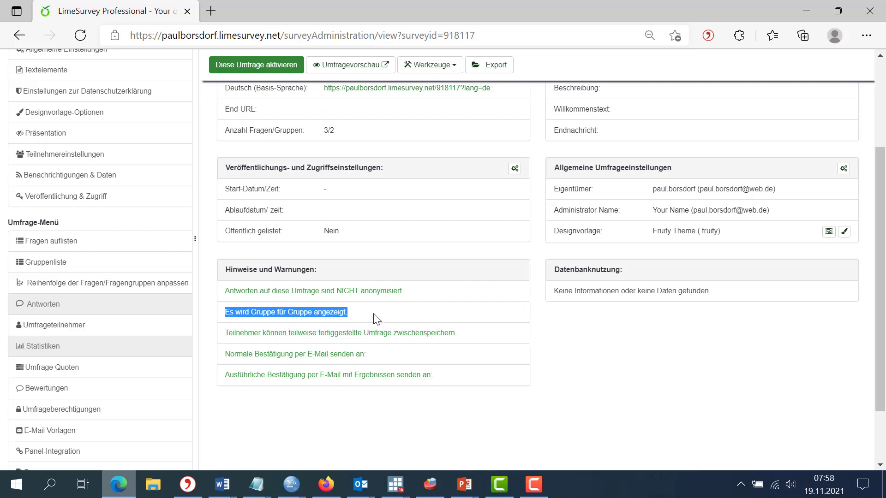
pyautogui.tripleClick(410, 315)
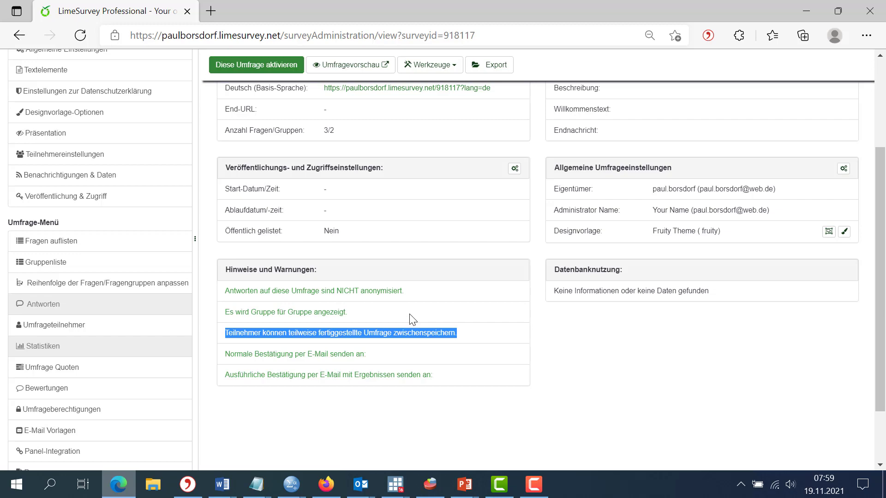
# Open the survey's Allgemeine Einstellungen and examine the languages, administrator details, Format and Designvorlage options
pyautogui.scroll(3, 69, 173)
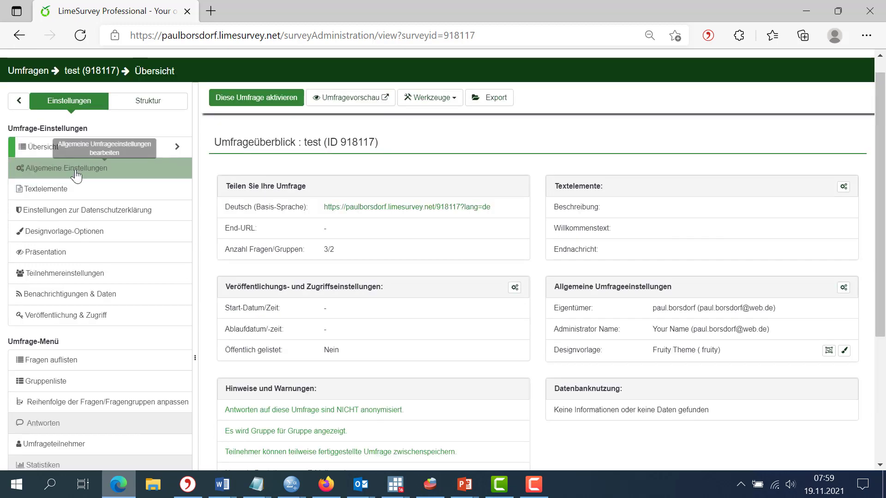
pyautogui.click(69, 173)
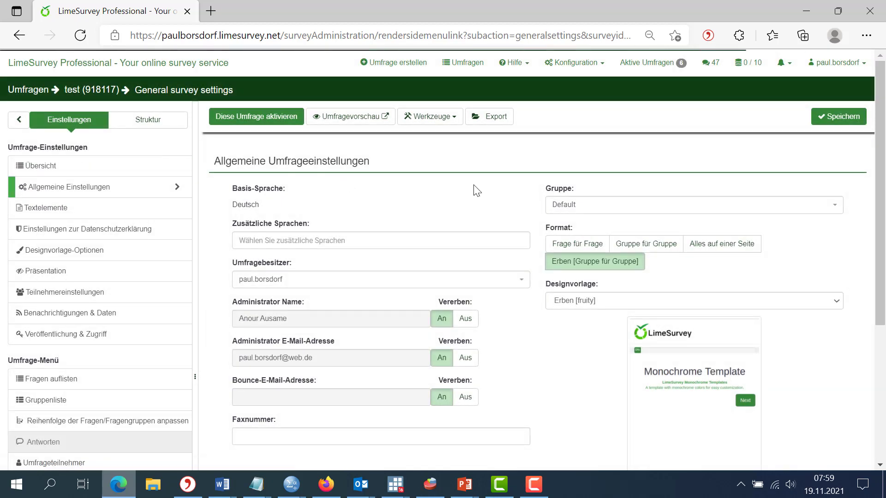
pyautogui.moveTo(880, 186); pyautogui.dragTo(883, 213)
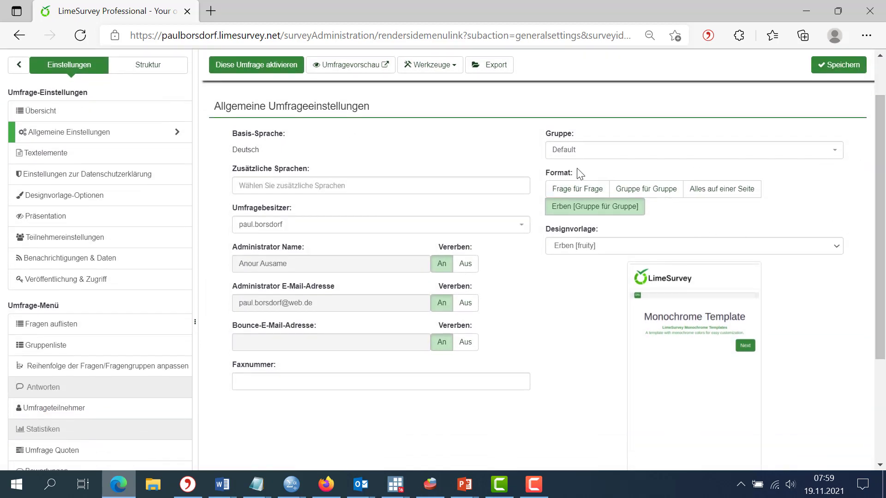
pyautogui.moveTo(578, 173); pyautogui.dragTo(546, 173)
pyautogui.click(614, 176)
pyautogui.scroll(2, 861, 204)
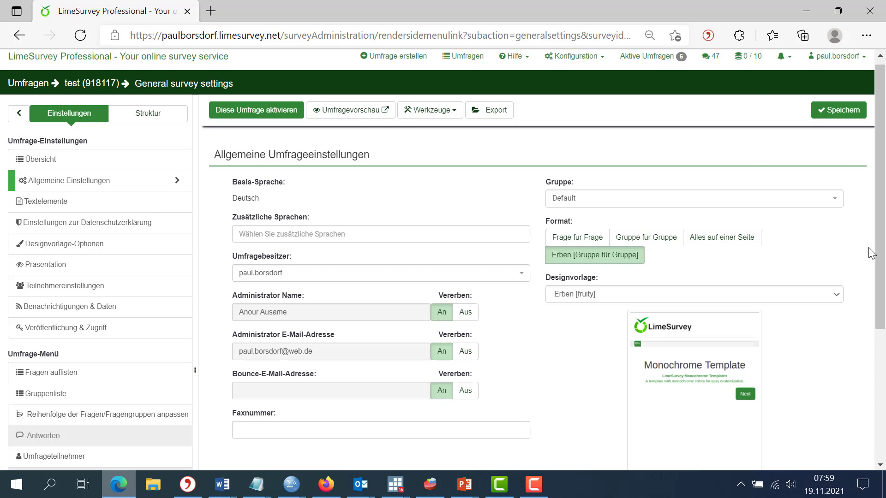
pyautogui.scroll(1, 879, 194)
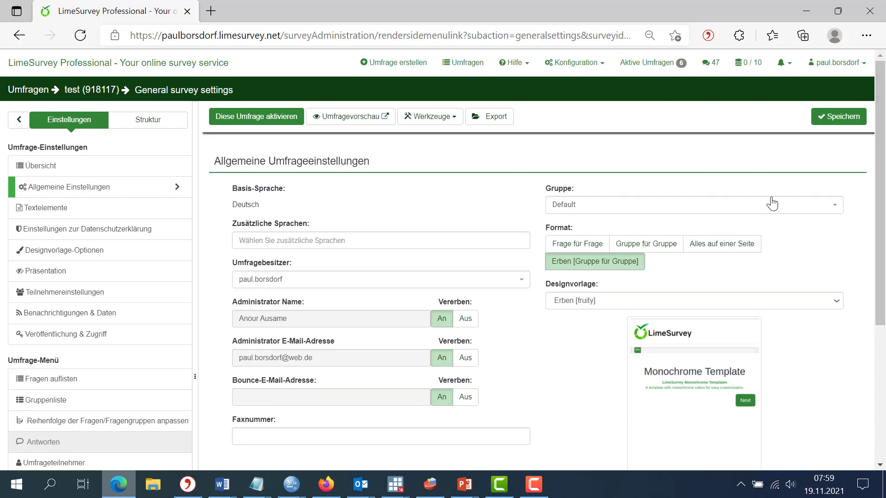
# Locate the Globale Umfrage entry in the system configuration, and re-examine the survey's inherited Allgemeine Umfrageeinstellungen
pyautogui.click(575, 65)
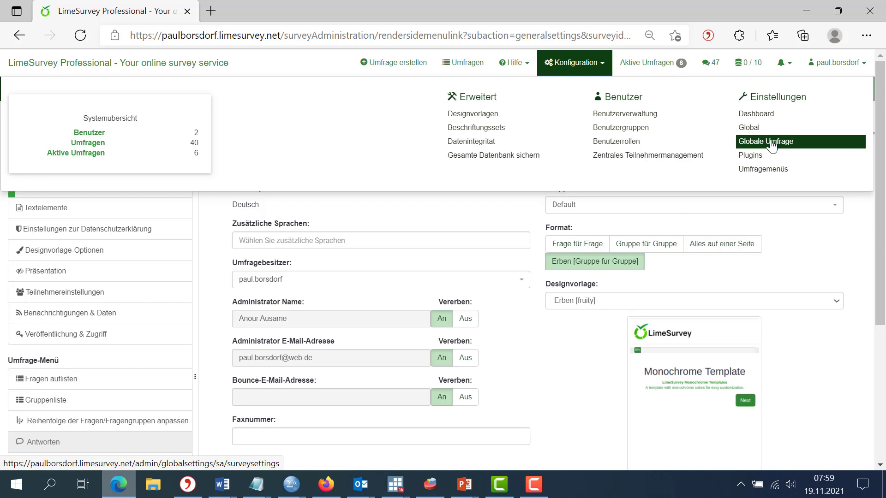
pyautogui.click(830, 257)
pyautogui.scroll(-1, 878, 205)
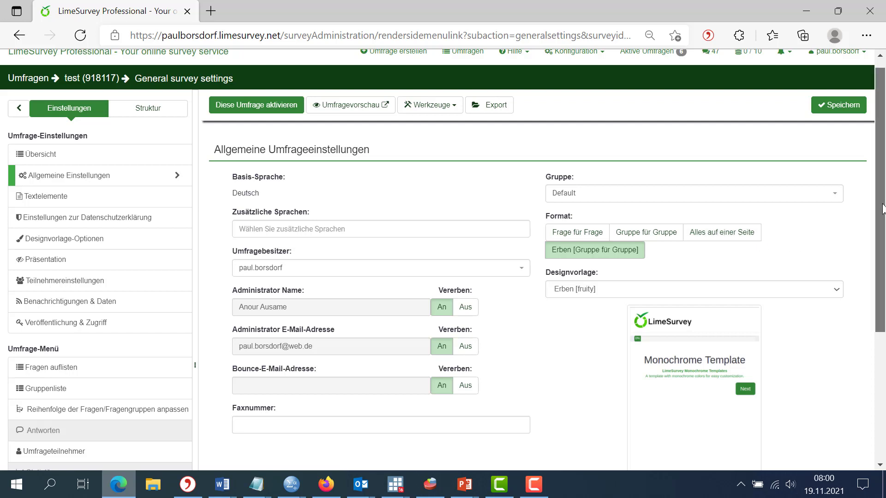
pyautogui.scroll(-1, 862, 226)
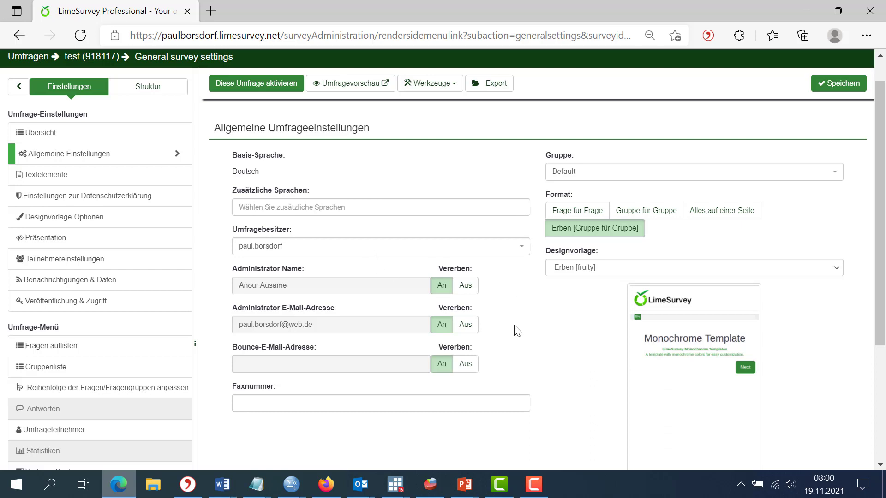
pyautogui.moveTo(879, 276); pyautogui.dragTo(882, 245)
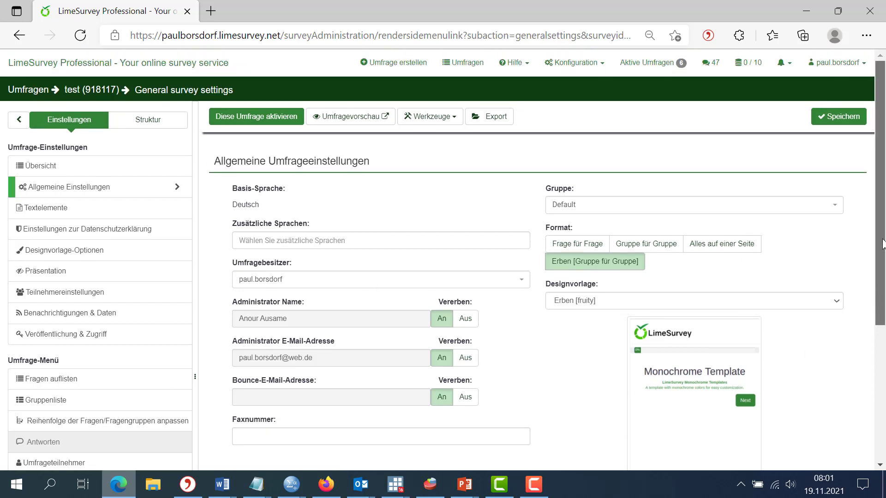
# Examine the survey's Textelemente, Einstellungen zur Datenschutzerklärung and Designvorlage-Optionen one after another
pyautogui.click(44, 211)
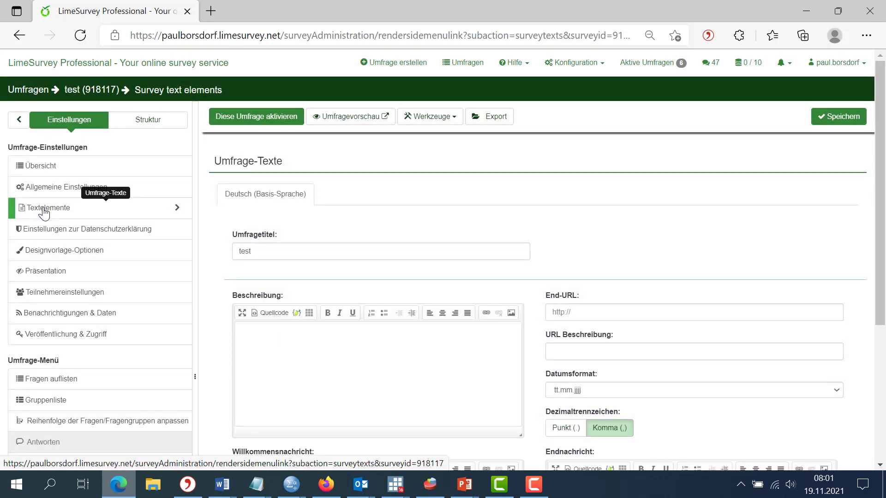
pyautogui.click(50, 230)
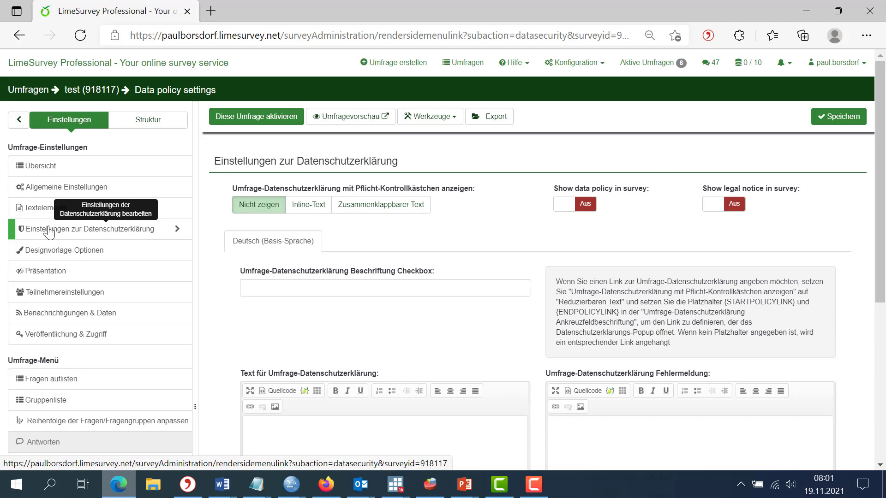
pyautogui.click(53, 249)
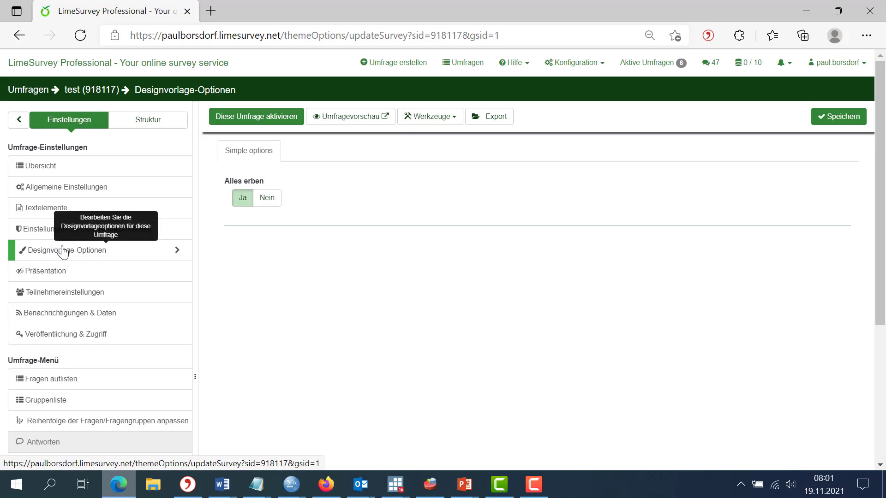
# Open the survey's Präsentation settings and examine the group name, question number, Willkommensseite, Rückwärtsnavigation and Fortschrittsbalken options
pyautogui.click(58, 272)
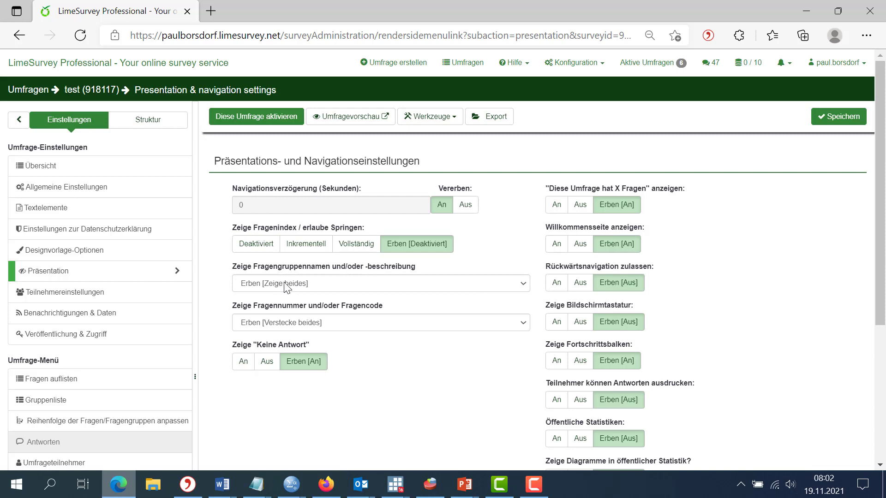
pyautogui.moveTo(282, 267); pyautogui.dragTo(406, 271)
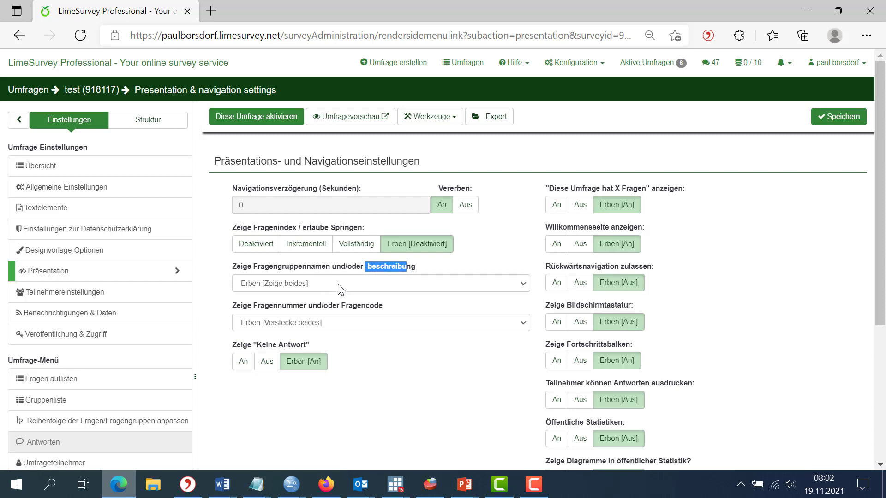
pyautogui.moveTo(258, 306); pyautogui.dragTo(376, 308)
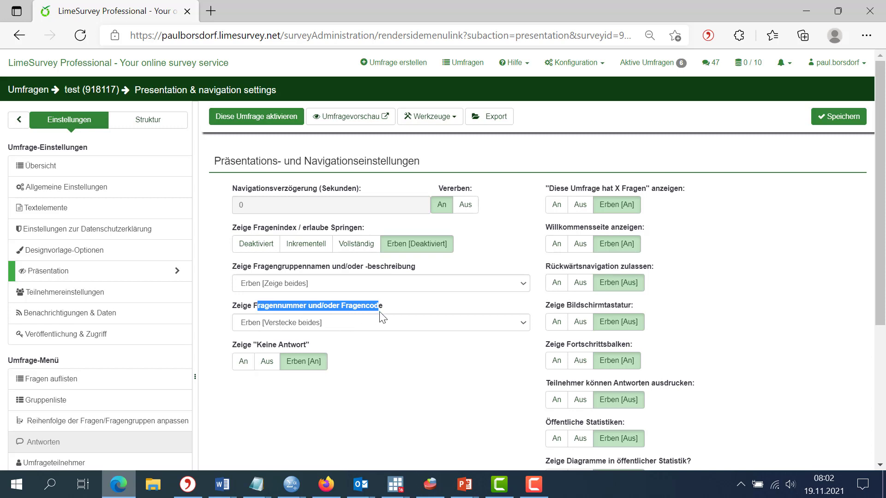
pyautogui.click(395, 308)
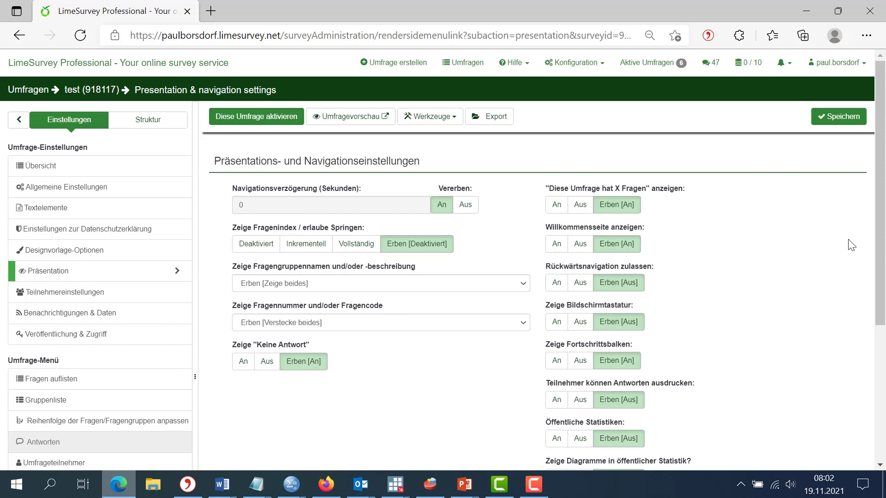
pyautogui.moveTo(883, 214); pyautogui.dragTo(884, 247)
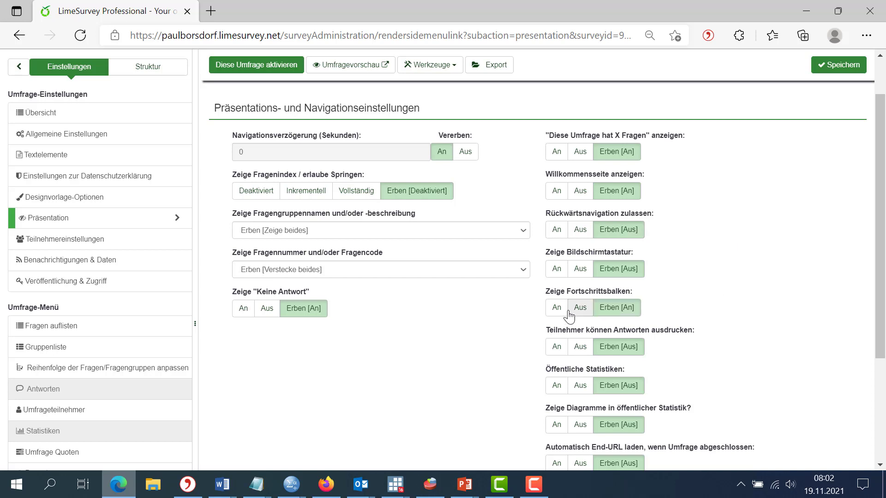
pyautogui.moveTo(879, 241); pyautogui.dragTo(881, 205)
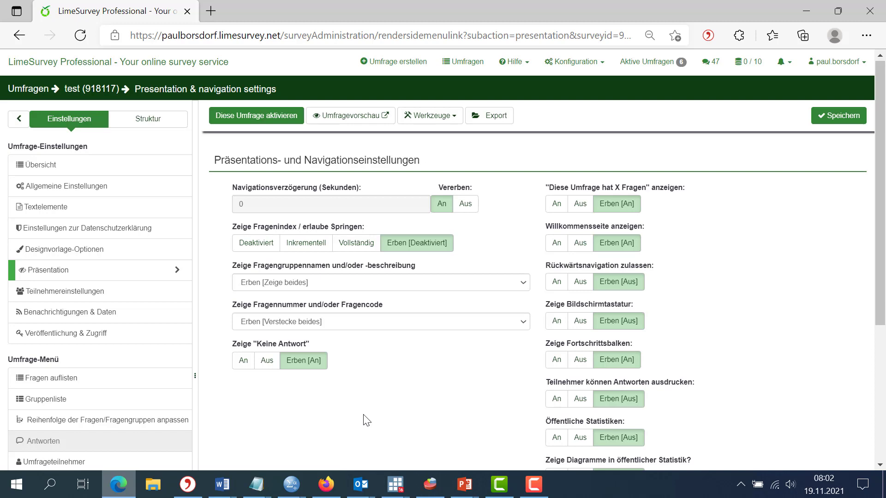
# Examine the survey's Teilnehmereinstellungen, Benachrichtigungen & Daten and Veröffentlichung & Zugriff settings, including the start and end dates and CAPTCHA options
pyautogui.click(86, 293)
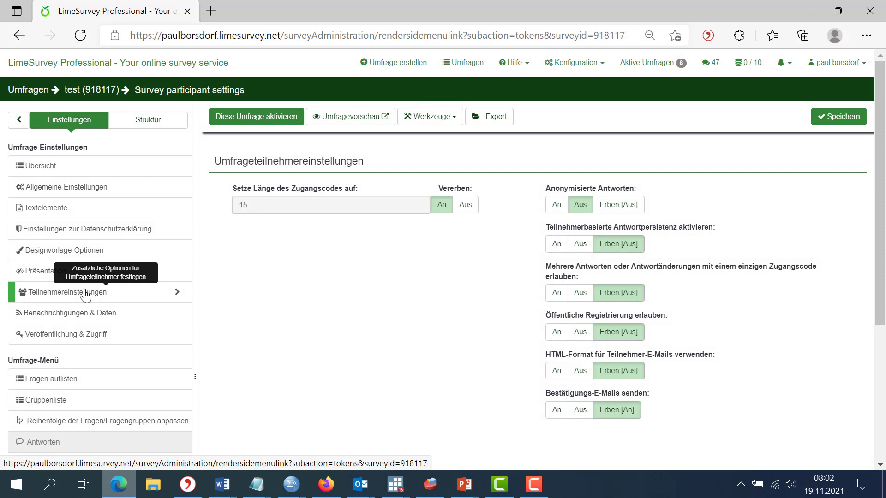
pyautogui.click(88, 314)
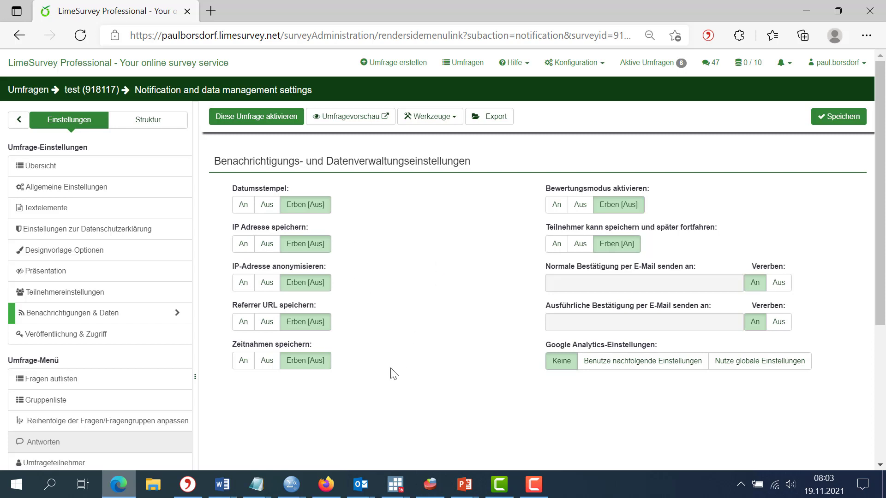
pyautogui.click(100, 334)
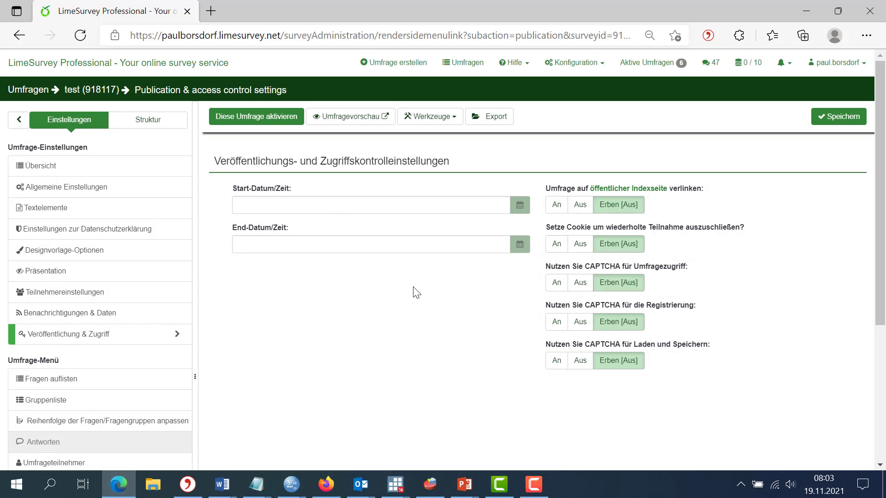
pyautogui.moveTo(879, 215); pyautogui.dragTo(885, 341)
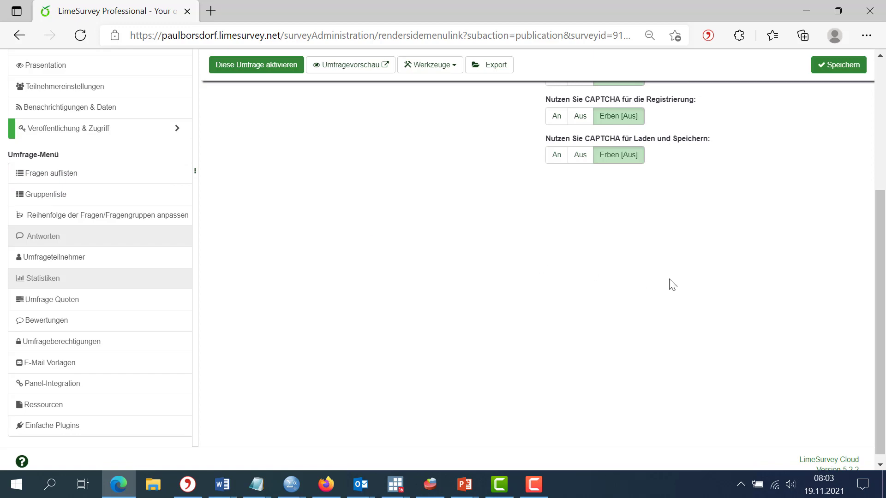
pyautogui.scroll(5, 881, 330)
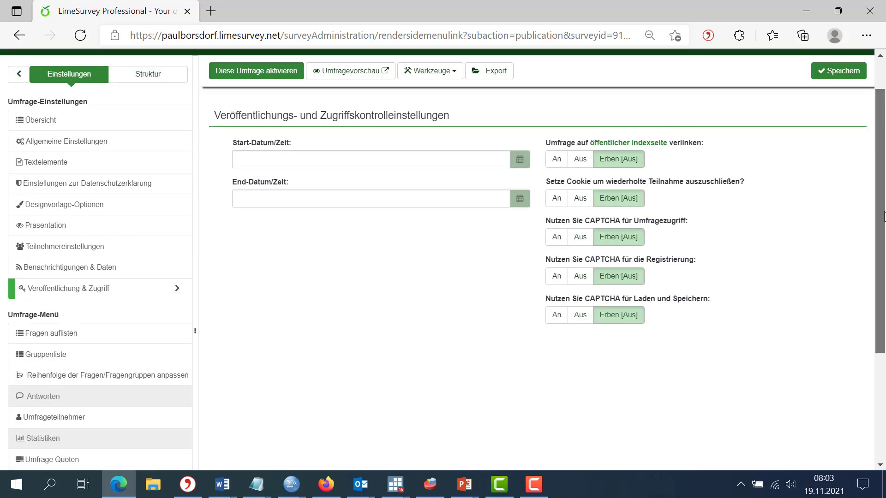